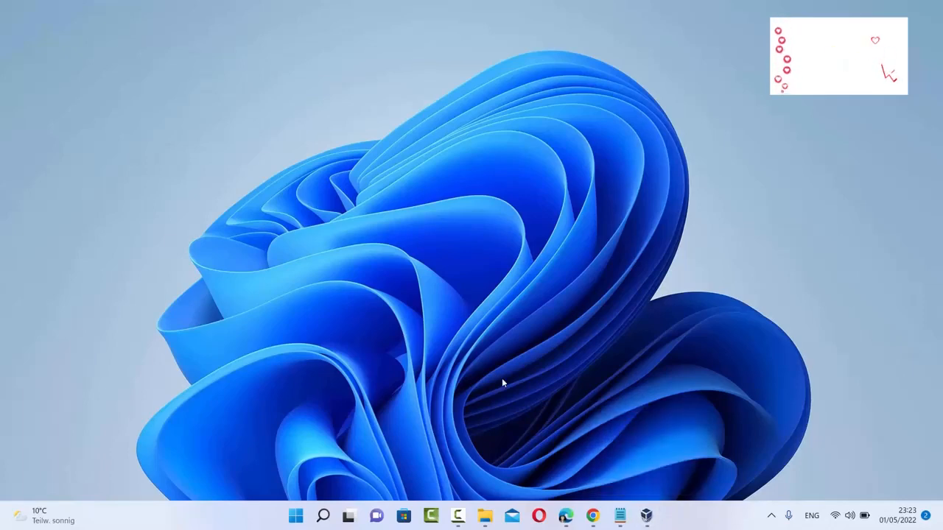
Step: Bring Chrome's virtualbox search results back up and open the official Oracle VM VirtualBox site
{"action": "left_click", "coordinate": [592, 516]}
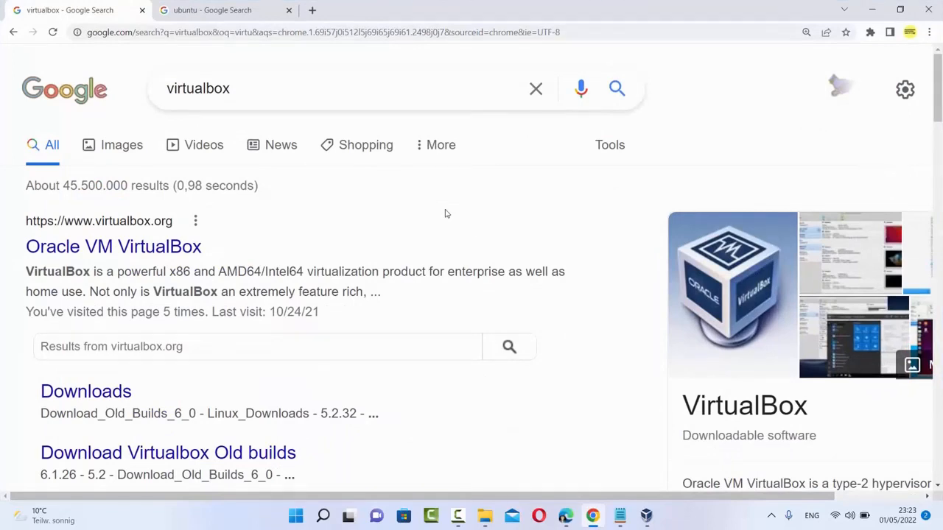
{"action": "left_click", "coordinate": [268, 90]}
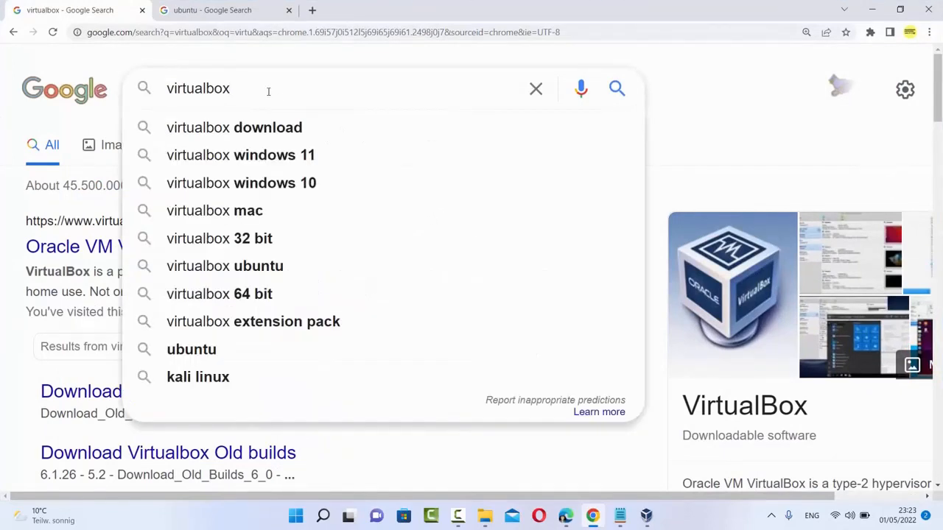
{"action": "left_click", "coordinate": [140, 63]}
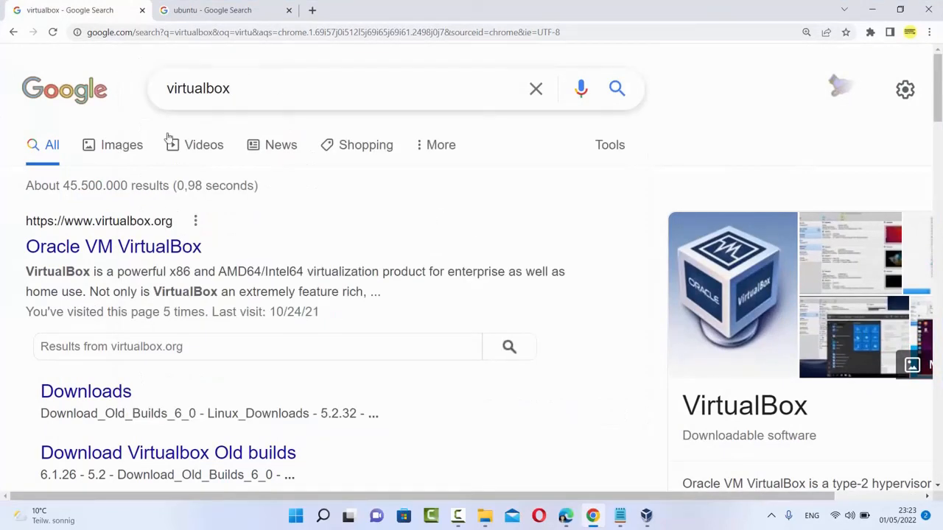
{"action": "left_click", "coordinate": [133, 249]}
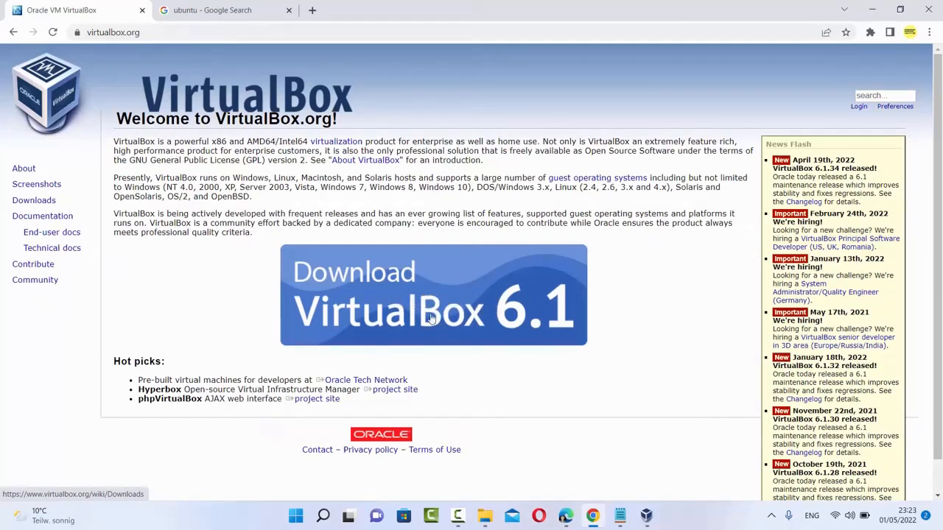
Step: Go to the Download VirtualBox page and start the 6.1.34 Windows hosts download
{"action": "double_click", "coordinate": [37, 202]}
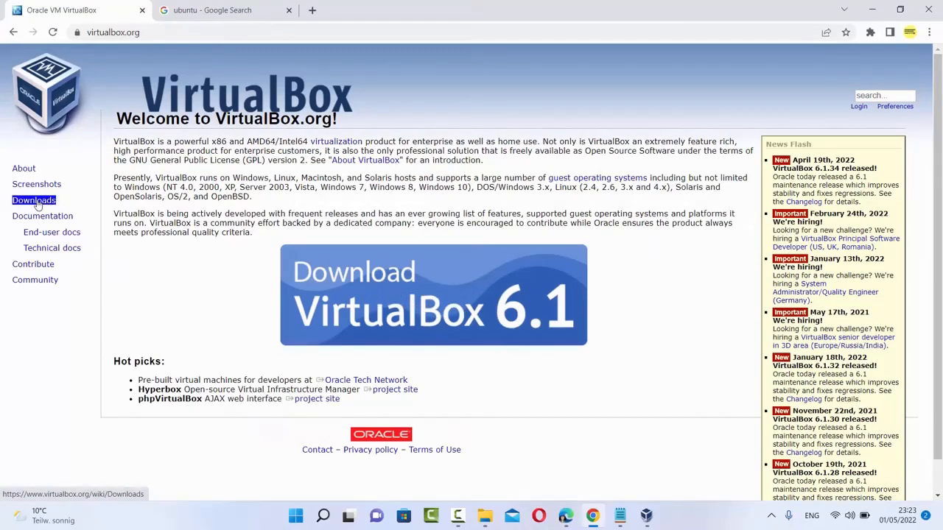
{"action": "left_click", "coordinate": [37, 203]}
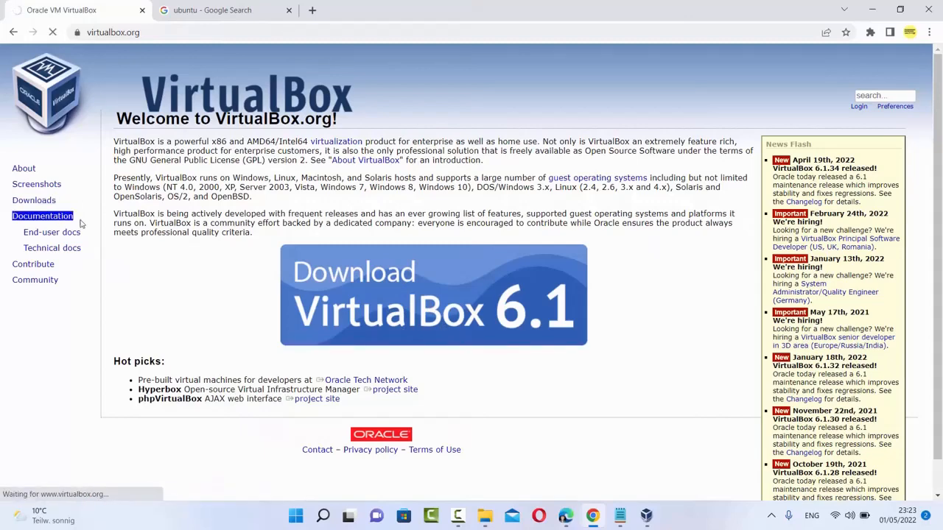
{"action": "left_click_drag", "start_coordinate": [138, 277], "coordinate": [209, 278]}
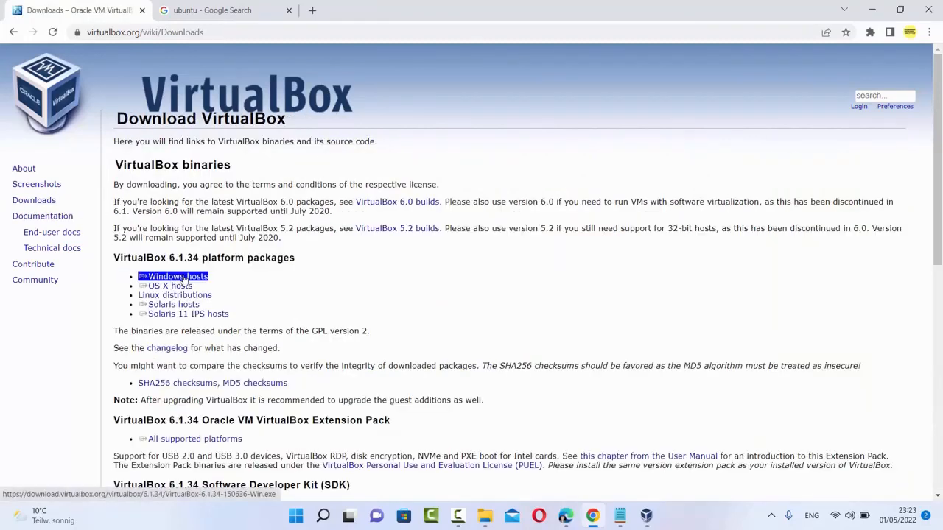
{"action": "left_click", "coordinate": [188, 278]}
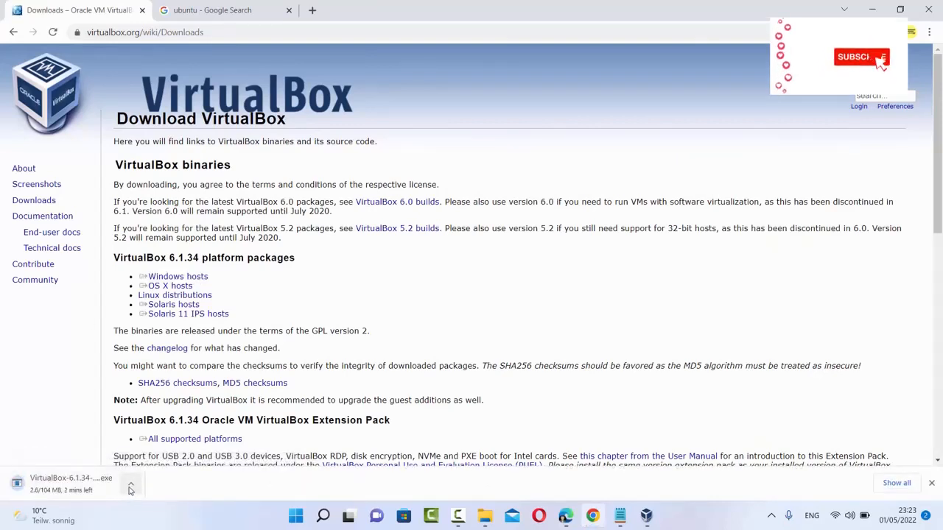
Step: Cancel the VirtualBox installer download and minimise Chrome
{"action": "left_click", "coordinate": [130, 487]}
{"action": "left_click", "coordinate": [152, 460]}
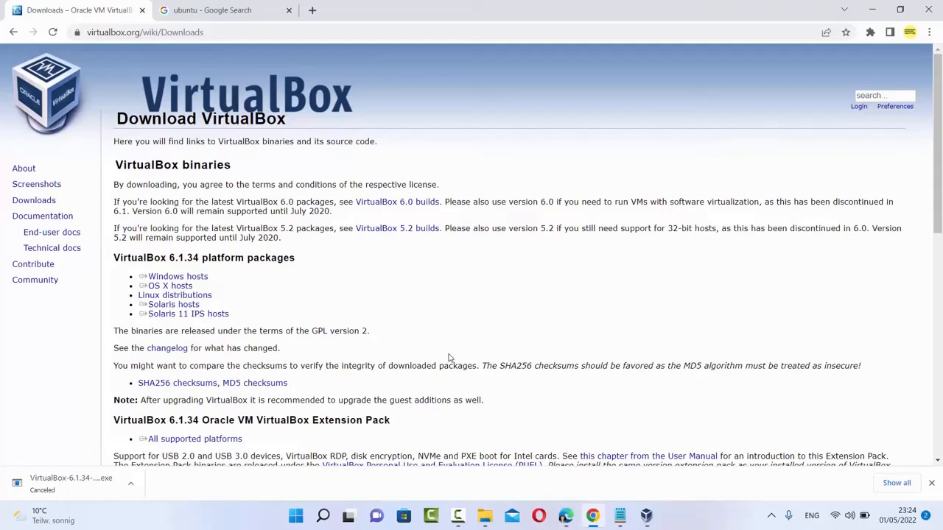
{"action": "left_click", "coordinate": [870, 17]}
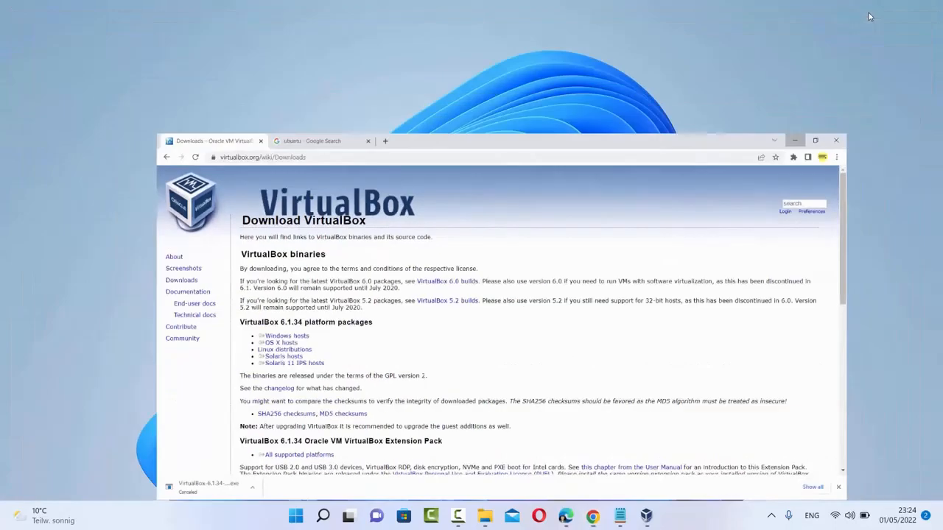
{"action": "left_click", "coordinate": [646, 517]}
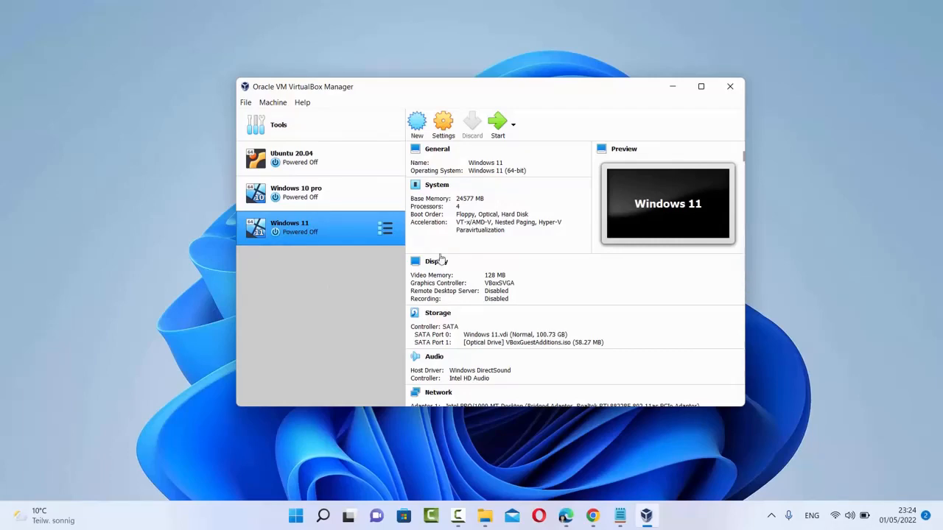
{"action": "left_click", "coordinate": [667, 90]}
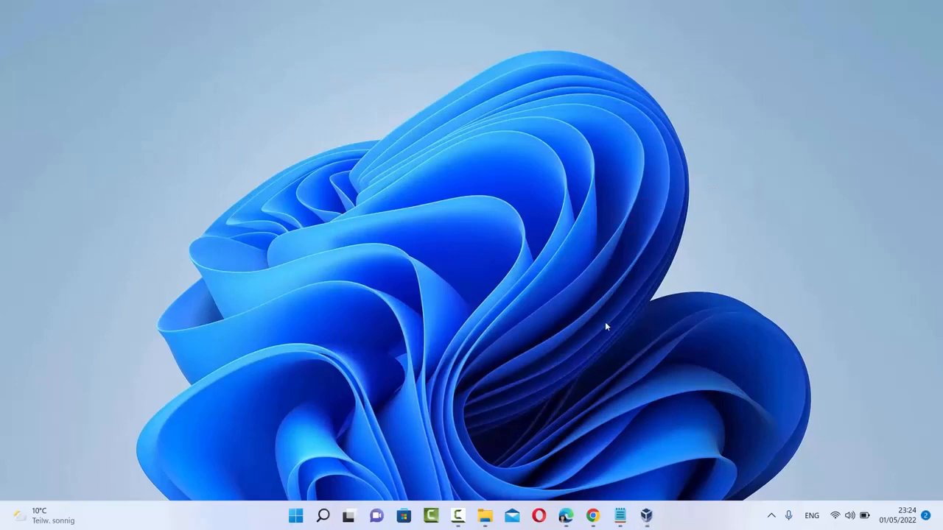
{"action": "left_click", "coordinate": [592, 516]}
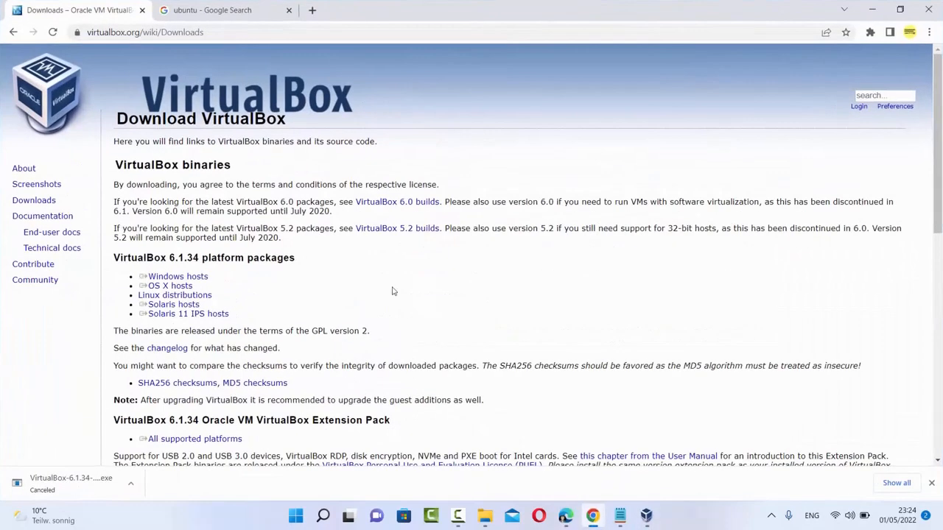
Step: From the ubuntu search results, open ubuntu.com and download Ubuntu Desktop 22.04 LTS
{"action": "left_click", "coordinate": [243, 14]}
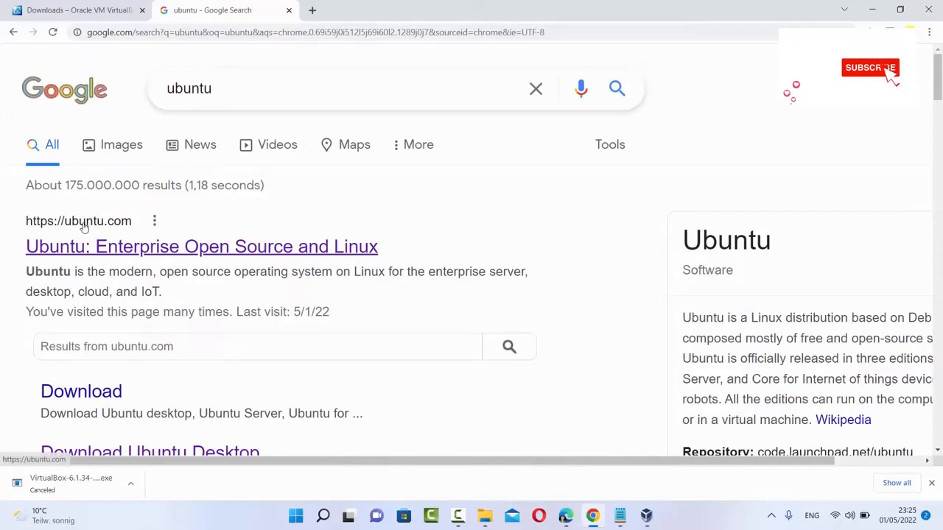
{"action": "left_click", "coordinate": [181, 249]}
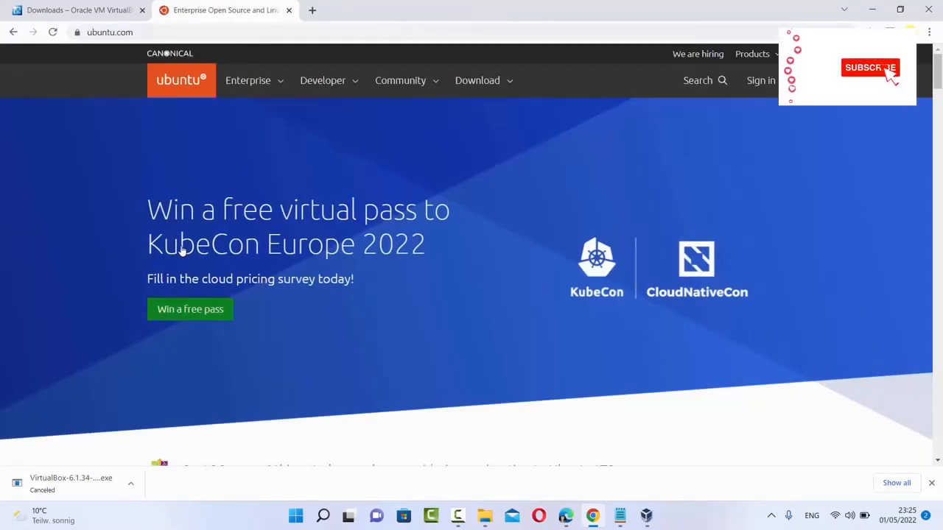
{"action": "left_click", "coordinate": [509, 86]}
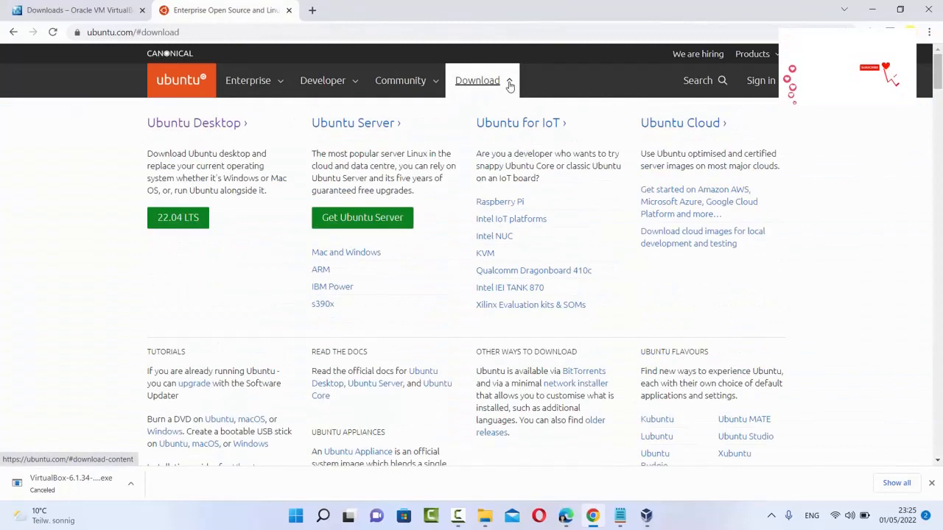
{"action": "left_click", "coordinate": [163, 217]}
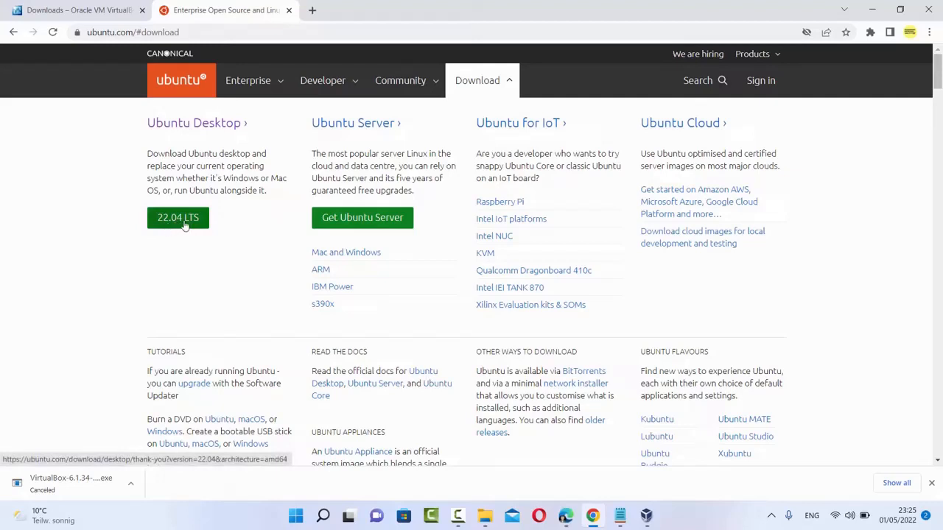
{"action": "left_click", "coordinate": [183, 226]}
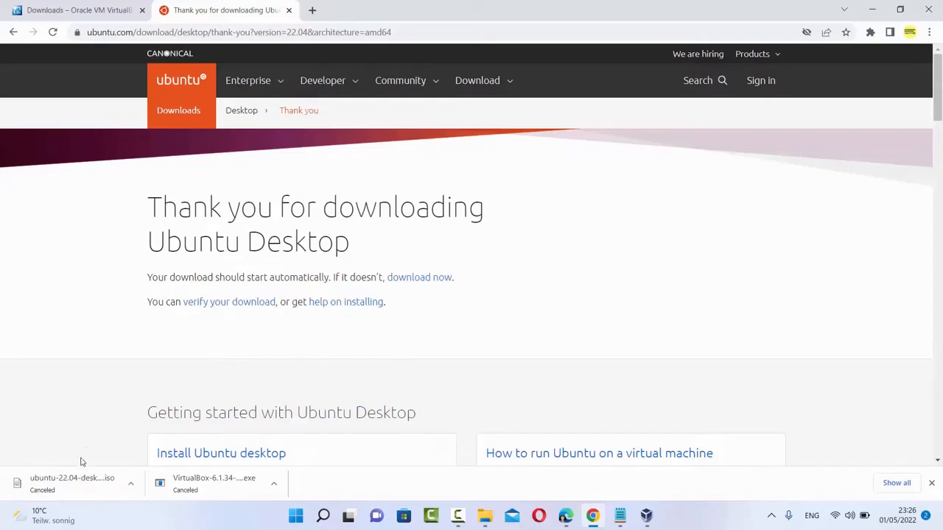
Step: Confirm the 3.40 GB ubuntu-22.04-desktop-amd64.iso is in D:\Ubuntu, then minimise File Explorer and Chrome
{"action": "left_click", "coordinate": [485, 515]}
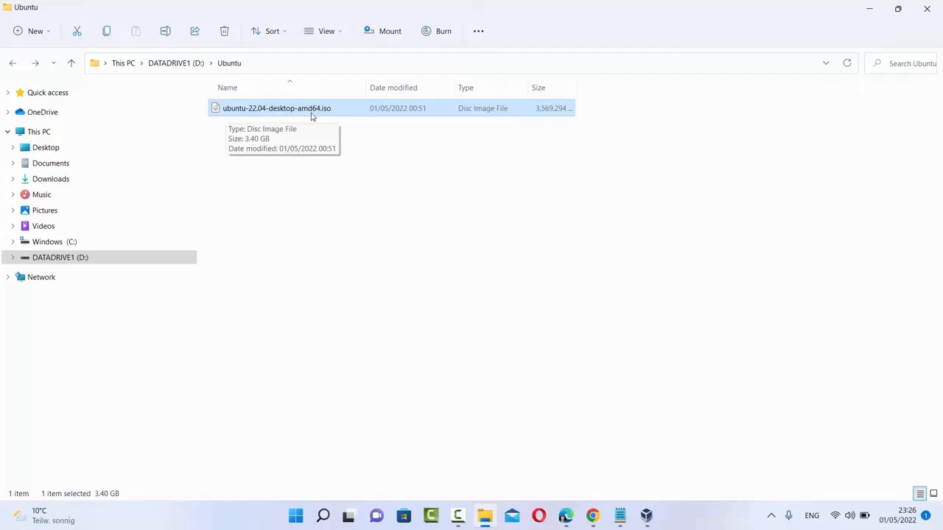
{"action": "left_click", "coordinate": [427, 150]}
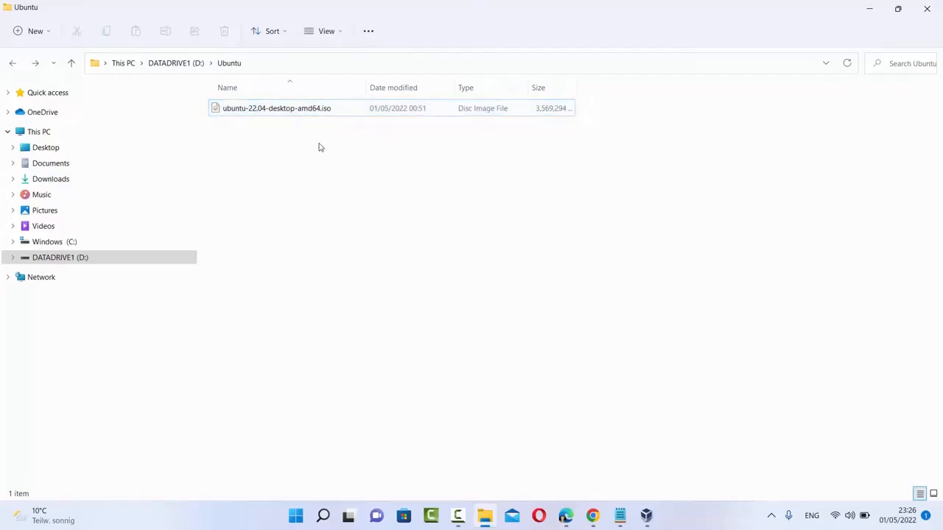
{"action": "left_click", "coordinate": [869, 9]}
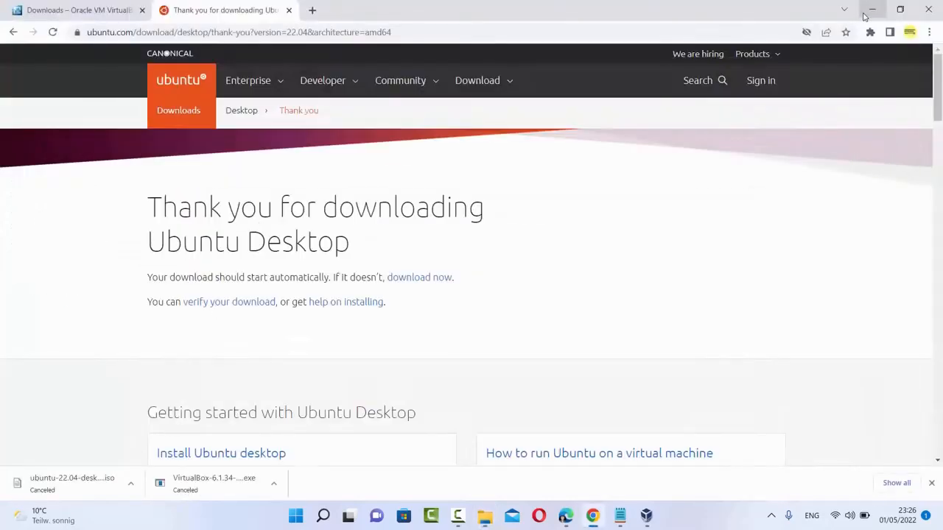
{"action": "left_click", "coordinate": [870, 9]}
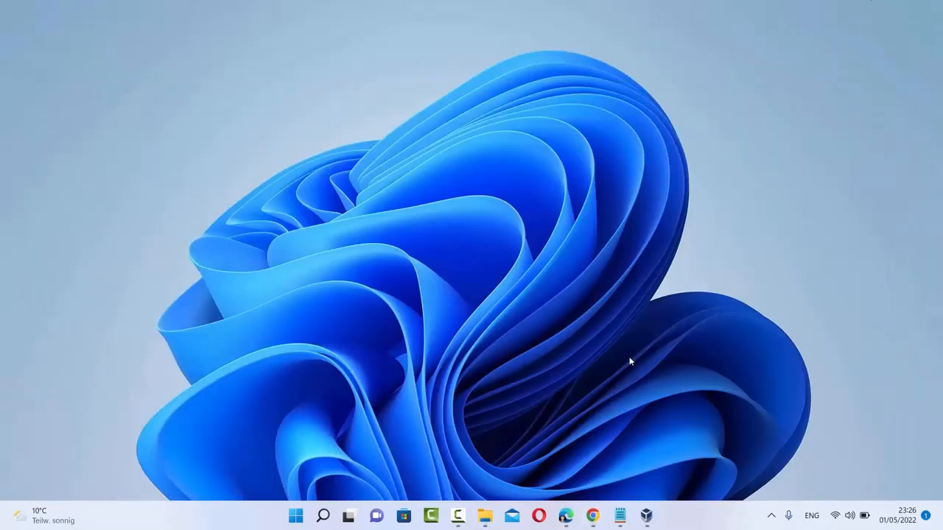
Step: Open VirtualBox Manager, start a new machine and type 'Ubuntu' as its name
{"action": "left_click", "coordinate": [647, 516]}
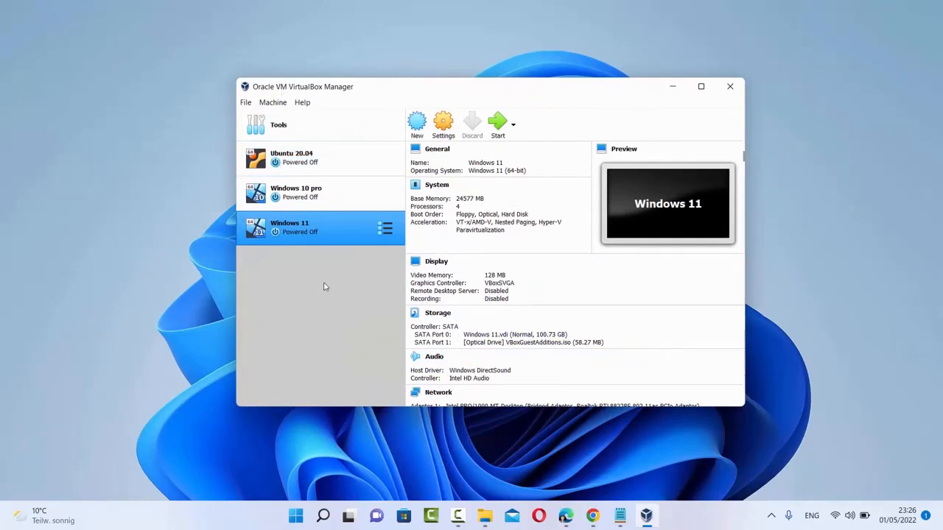
{"action": "left_click", "coordinate": [417, 126]}
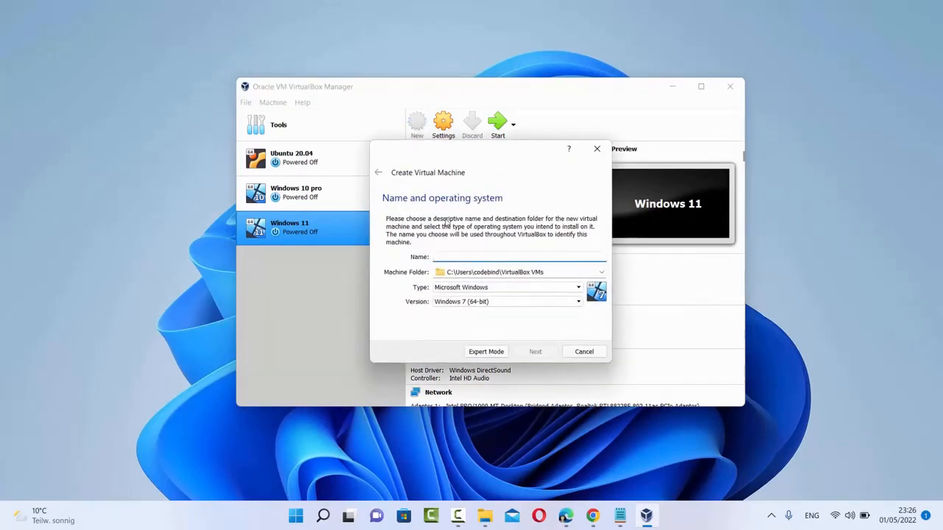
{"action": "type", "text": "U"}
{"action": "type", "text": "buntu"}
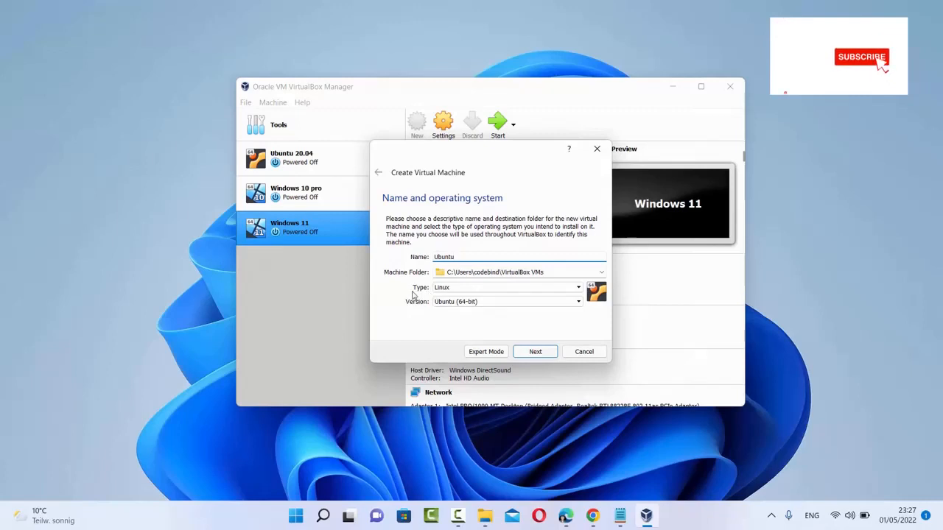
Step: Keep Ubuntu (64-bit) as the version and complete the name as 'Ubuntu 22.04'
{"action": "left_click", "coordinate": [460, 304]}
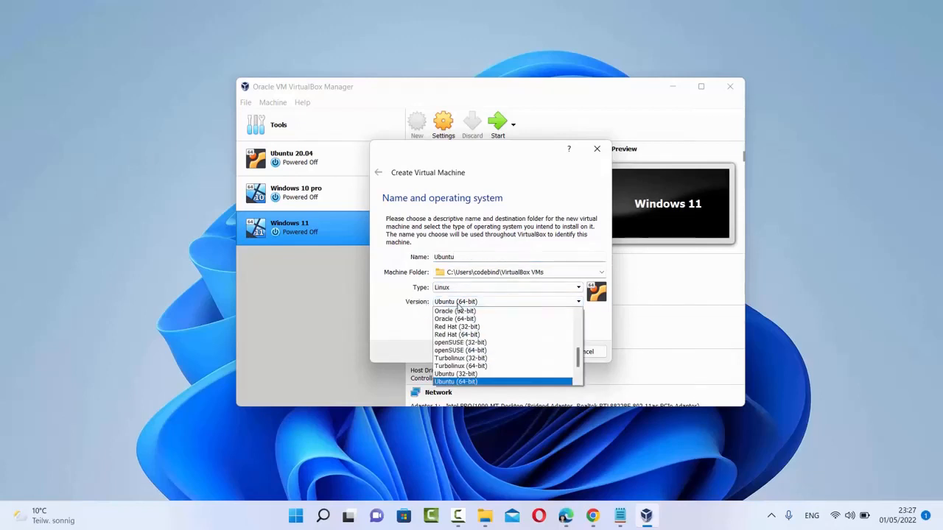
{"action": "left_click", "coordinate": [459, 305]}
{"action": "left_click", "coordinate": [449, 304]}
{"action": "left_click", "coordinate": [456, 383]}
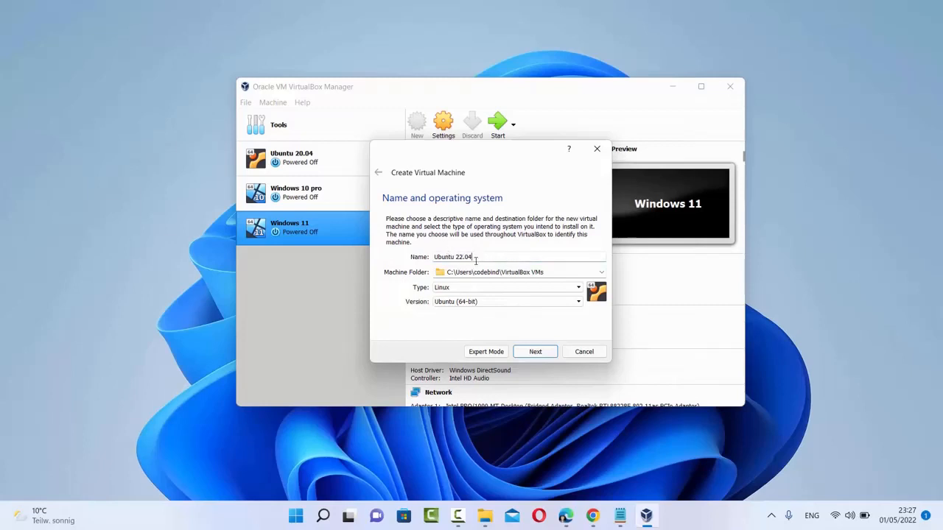
{"action": "left_click", "coordinate": [442, 257]}
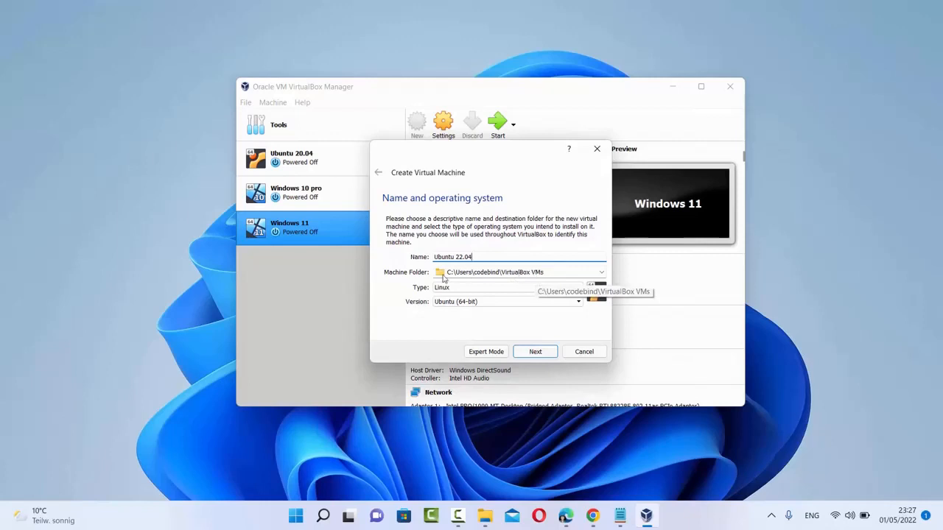
{"action": "left_click", "coordinate": [601, 273]}
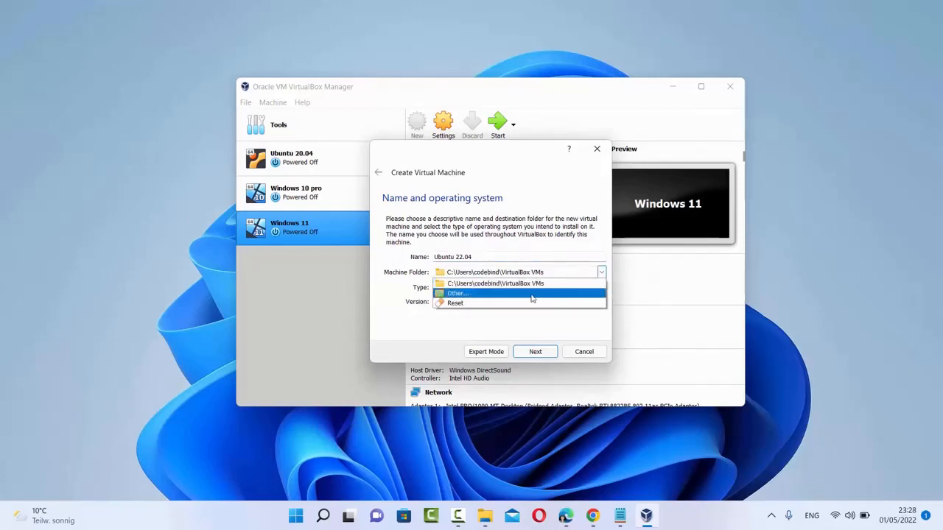
Step: Choose the VirtualBox folder on DATADRIVE1 (D:) as the machine folder
{"action": "left_click", "coordinate": [531, 294]}
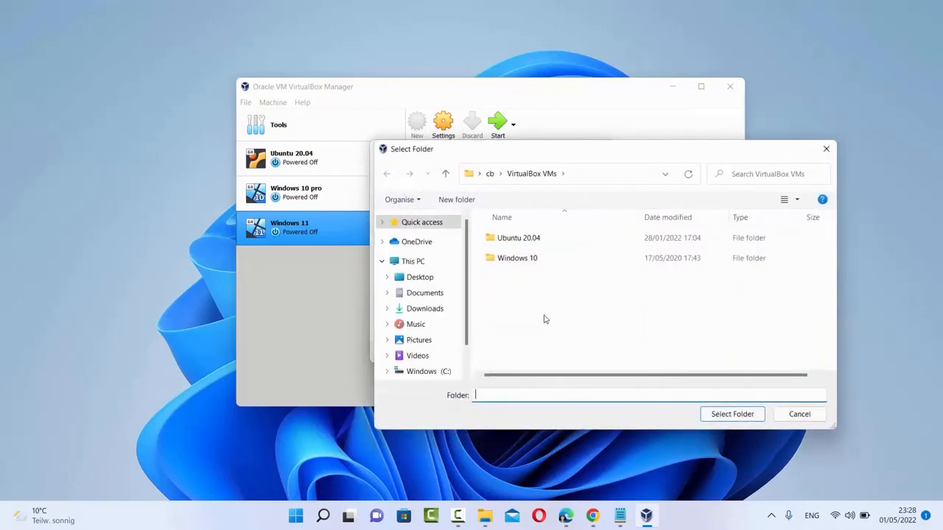
{"action": "scroll", "coordinate": [438, 308], "scroll_direction": "down", "scroll_amount": 1}
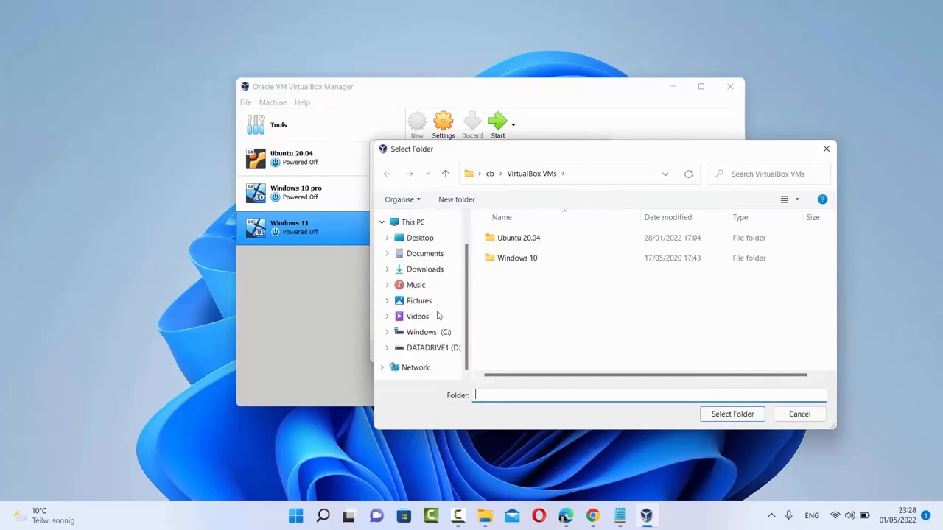
{"action": "left_click", "coordinate": [432, 349]}
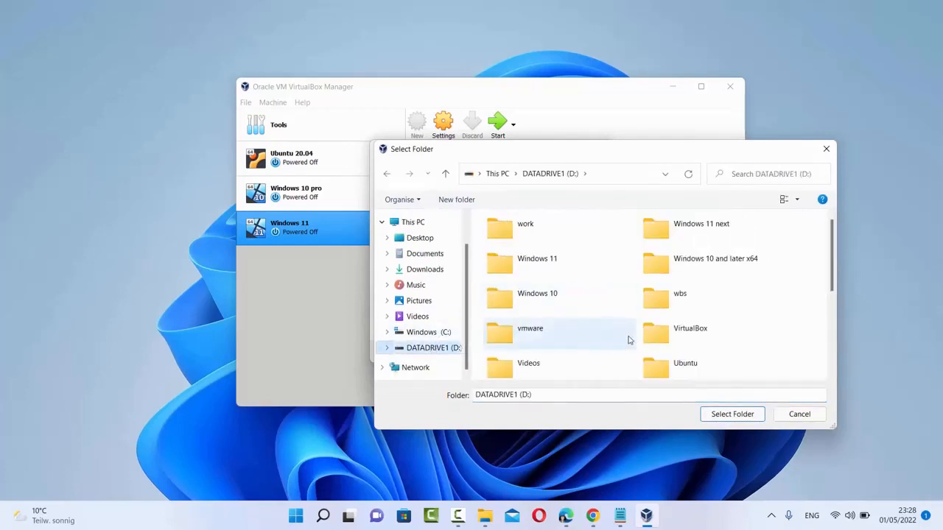
{"action": "double_click", "coordinate": [703, 352]}
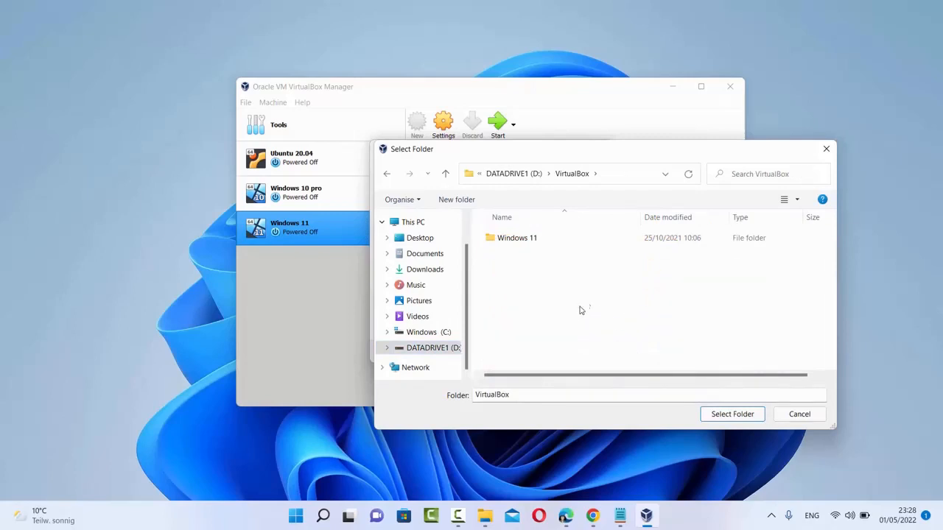
{"action": "left_click", "coordinate": [729, 414]}
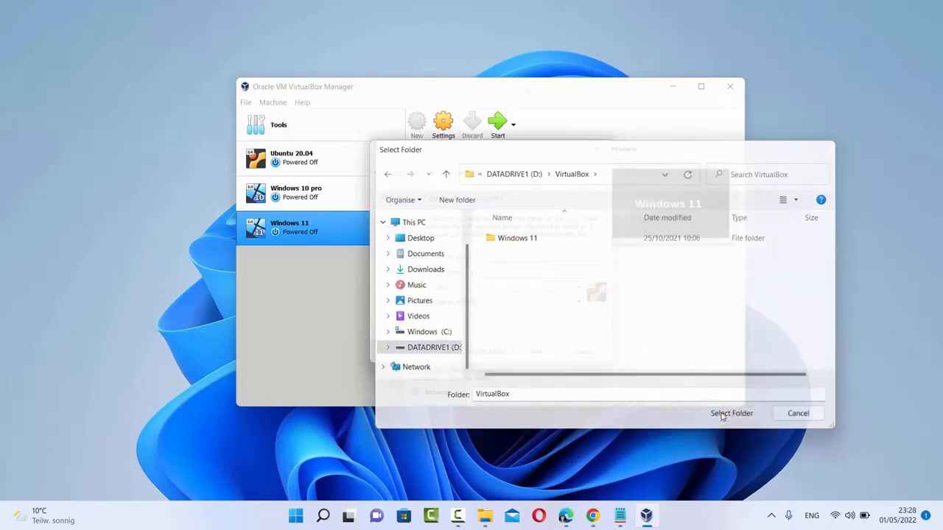
Step: Raise the memory size well above the recommended 1024 MB and continue to the Hard disk step
{"action": "left_click", "coordinate": [533, 353]}
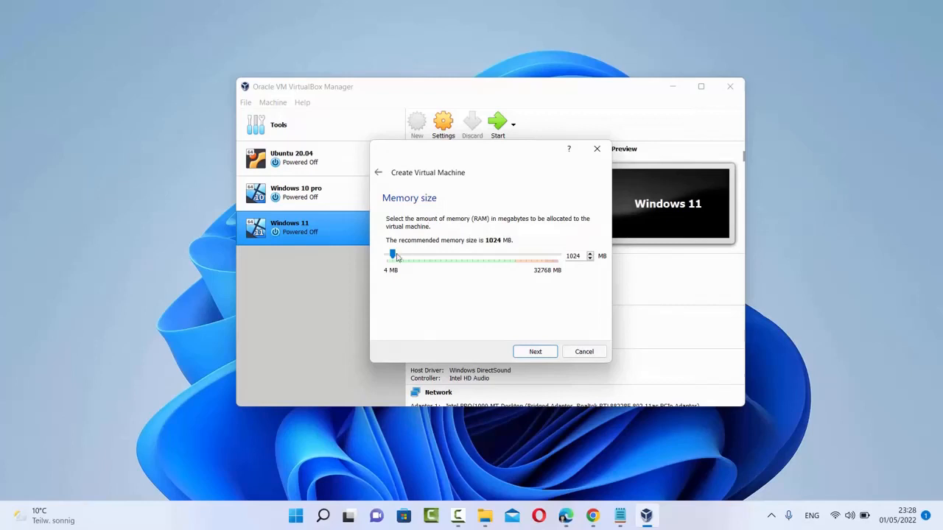
{"action": "left_click_drag", "start_coordinate": [394, 258], "coordinate": [513, 271]}
{"action": "left_click", "coordinate": [534, 352]}
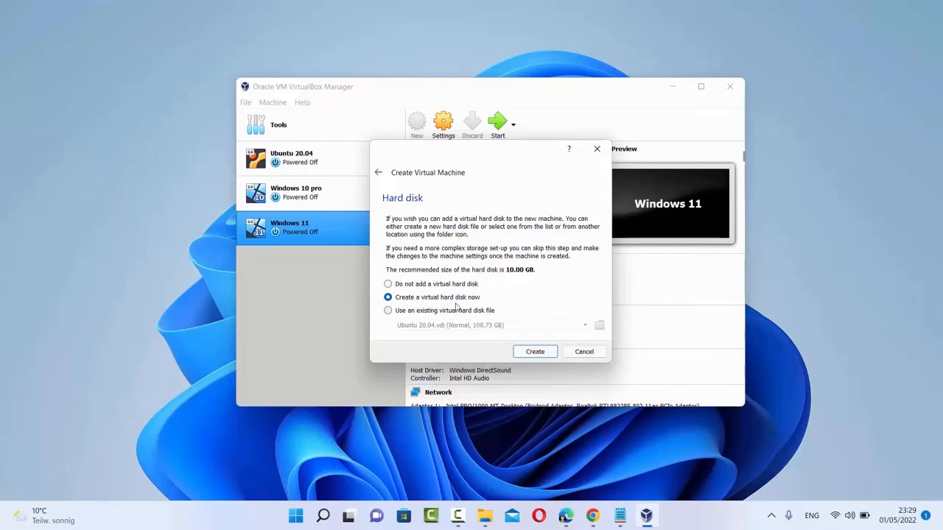
Step: Create a new VDI hard disk, keeping dynamic allocation, through to the file location and size page
{"action": "left_click", "coordinate": [535, 352]}
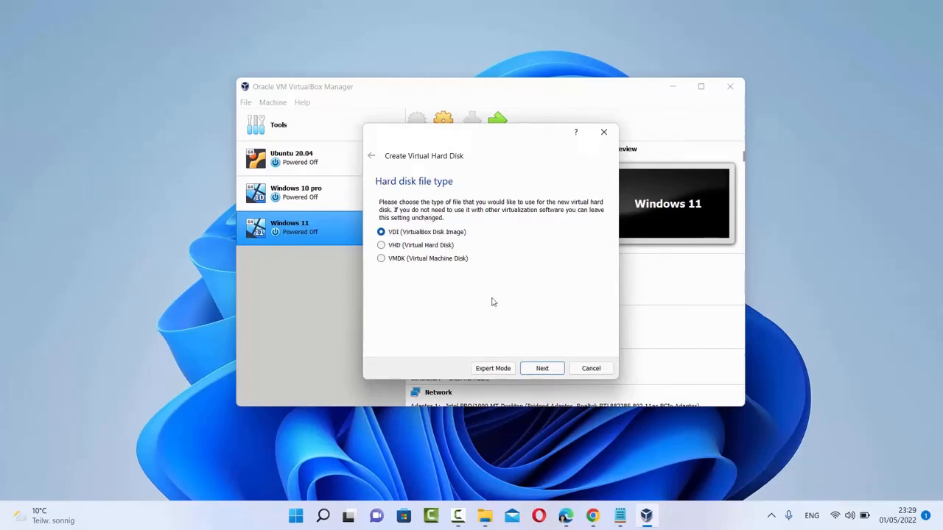
{"action": "left_click", "coordinate": [542, 370]}
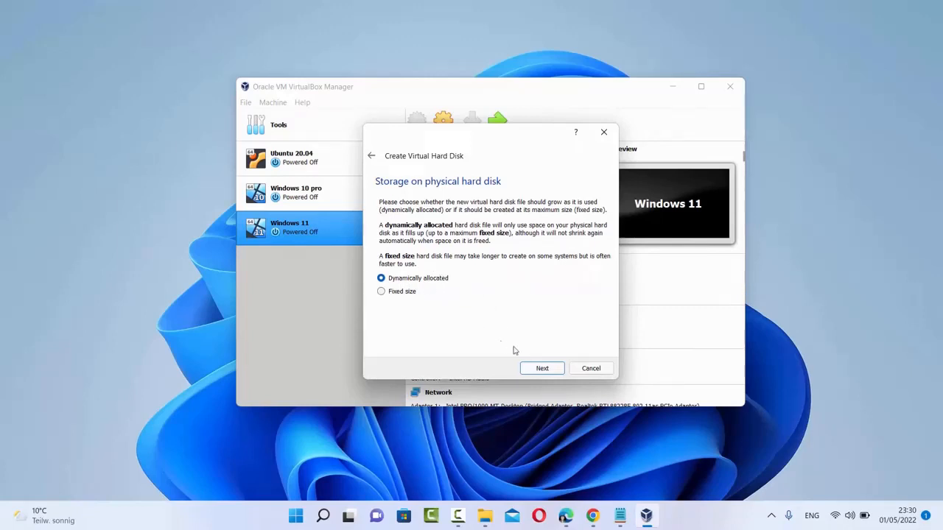
{"action": "left_click", "coordinate": [542, 370]}
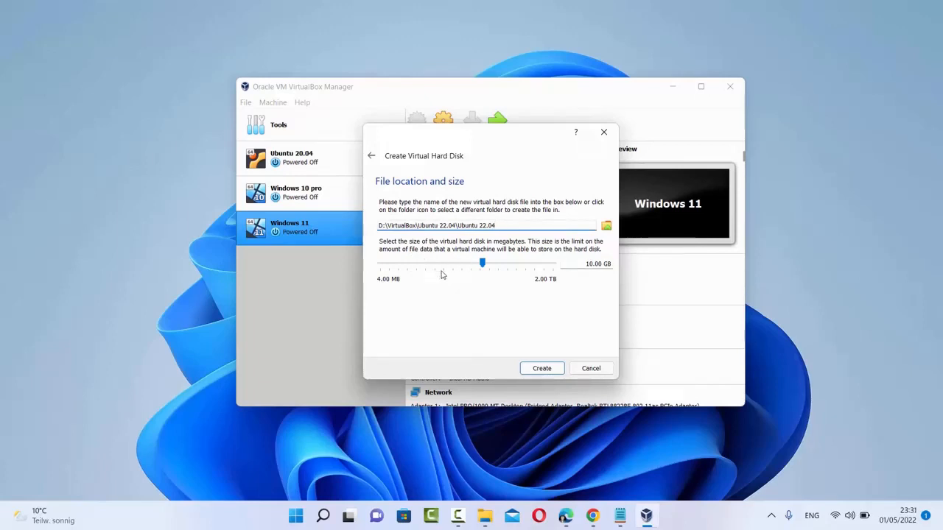
Step: Enlarge the virtual disk from 10.00 GB to 100.73 GB and create the machine
{"action": "left_click_drag", "start_coordinate": [483, 265], "coordinate": [515, 269]}
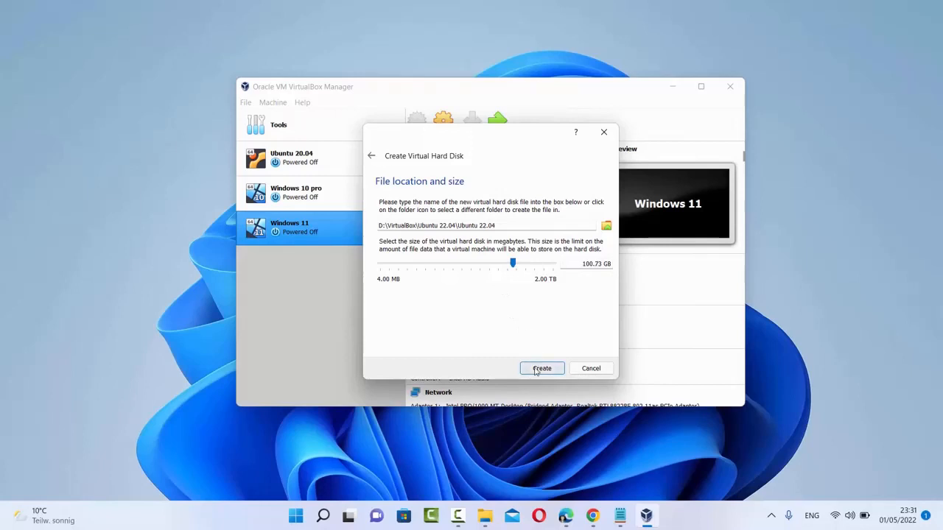
{"action": "left_click", "coordinate": [536, 370]}
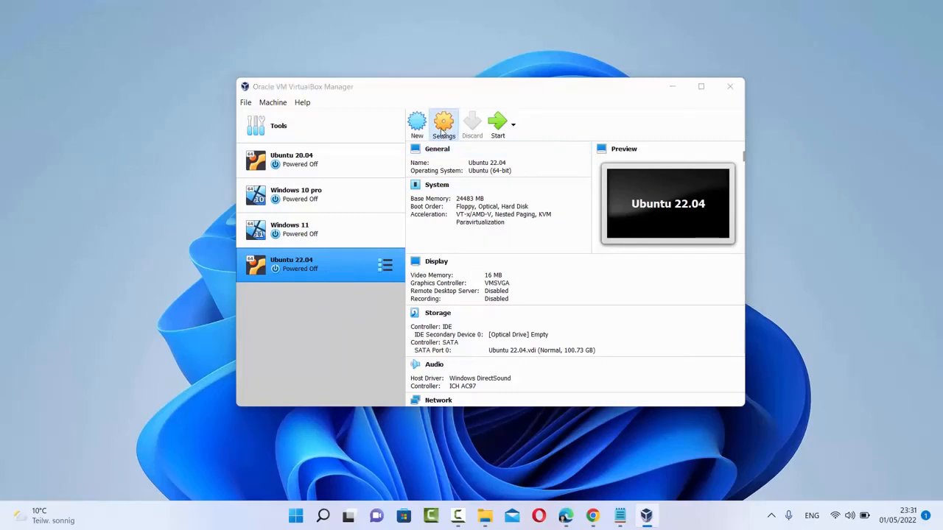
Step: Set Shared Clipboard and Drag'n'Drop to Bidirectional under General > Advanced
{"action": "left_click", "coordinate": [442, 131]}
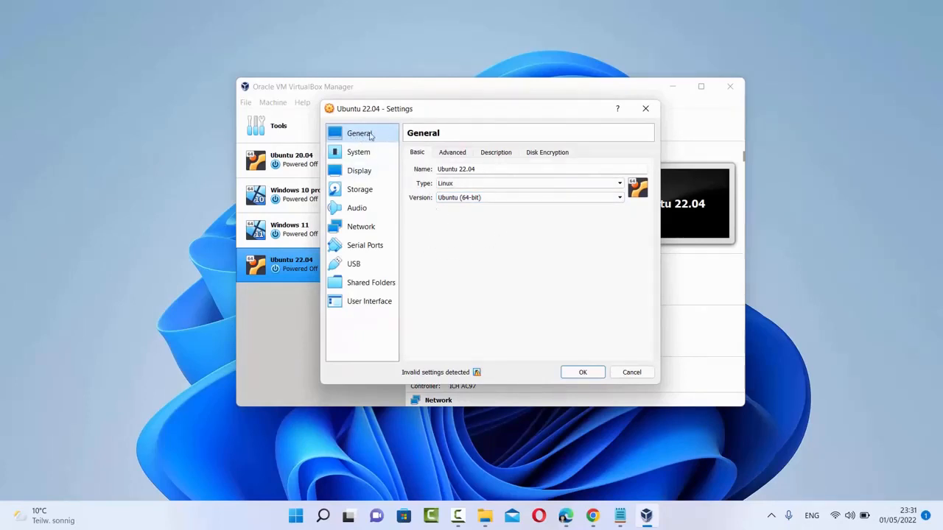
{"action": "left_click", "coordinate": [452, 153]}
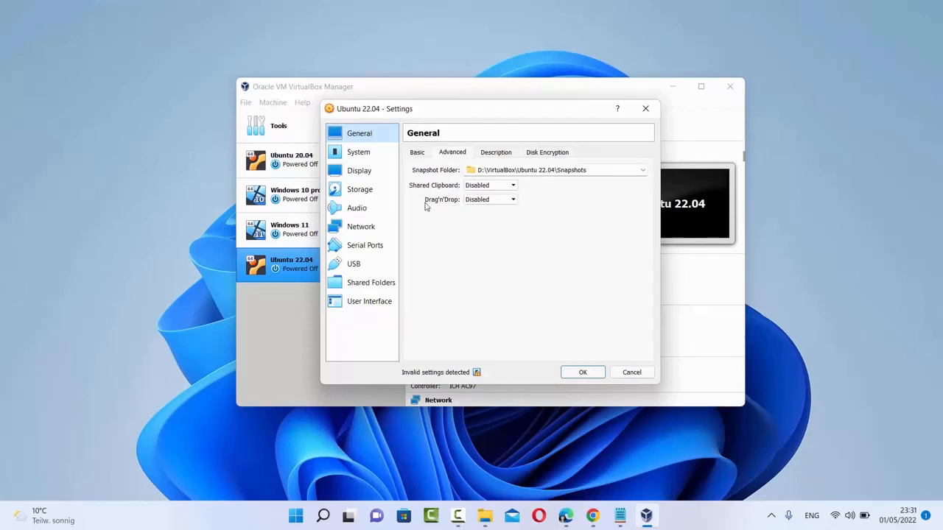
{"action": "left_click", "coordinate": [485, 200]}
{"action": "left_click", "coordinate": [488, 187]}
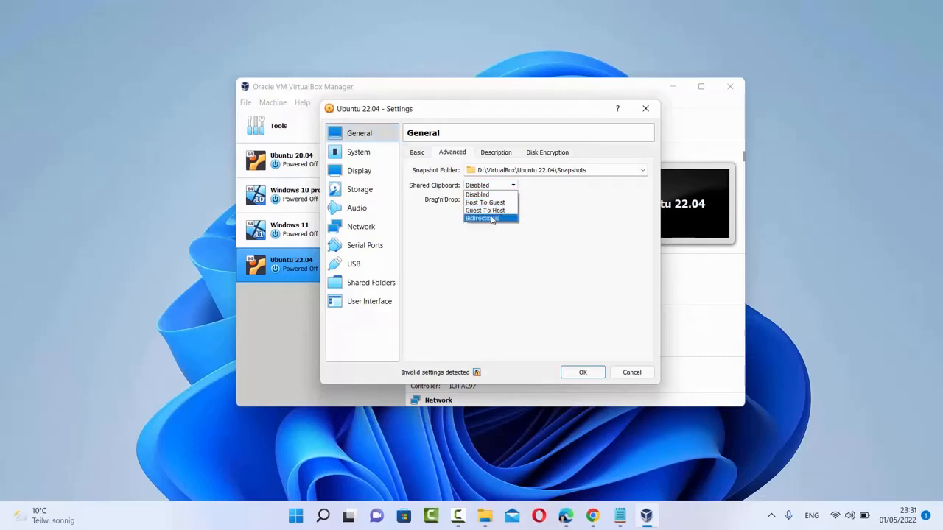
{"action": "left_click", "coordinate": [486, 218]}
{"action": "left_click", "coordinate": [490, 200]}
{"action": "left_click", "coordinate": [488, 232]}
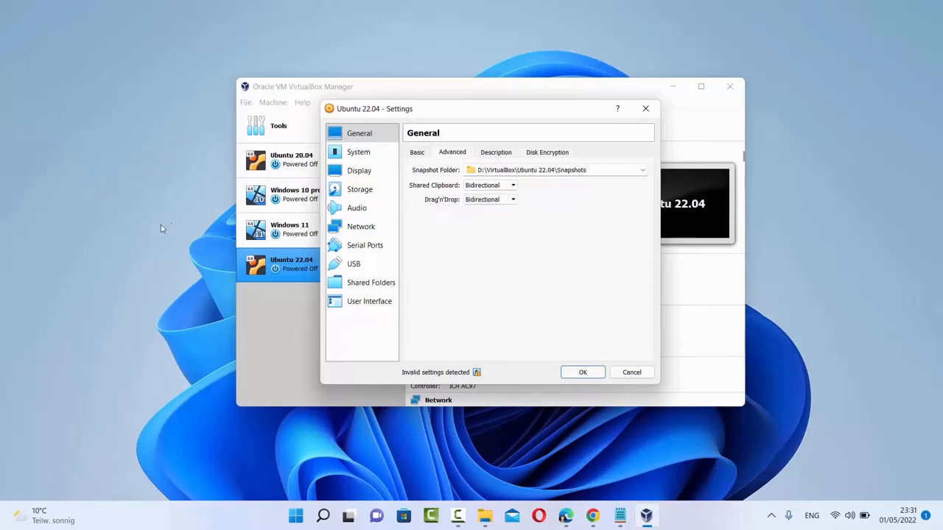
Step: Look over the Description and Disk Encryption tabs, then move on to System settings
{"action": "left_click", "coordinate": [121, 245]}
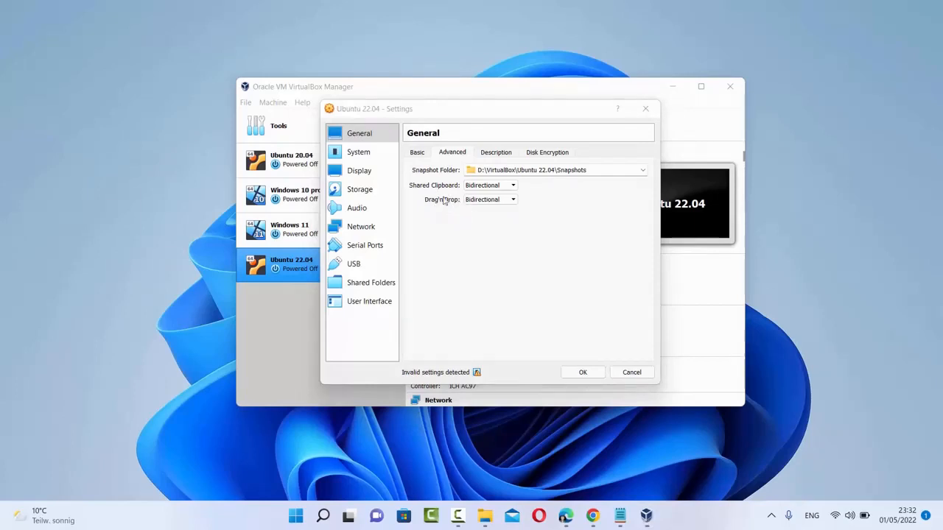
{"action": "left_click", "coordinate": [506, 216]}
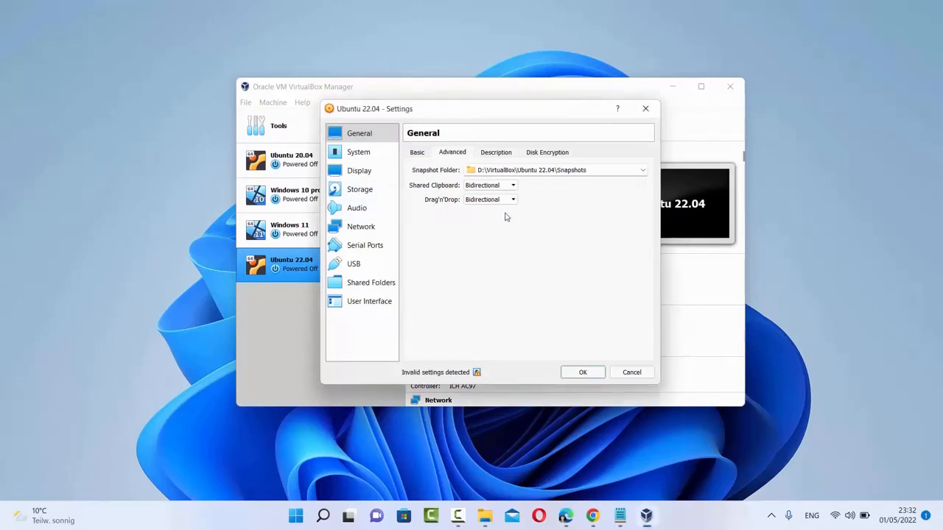
{"action": "left_click", "coordinate": [503, 156]}
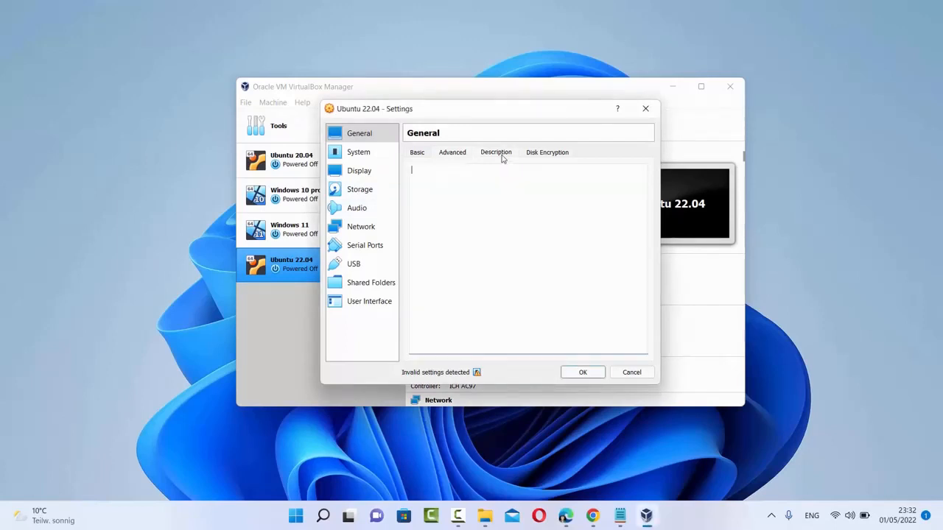
{"action": "left_click", "coordinate": [554, 157]}
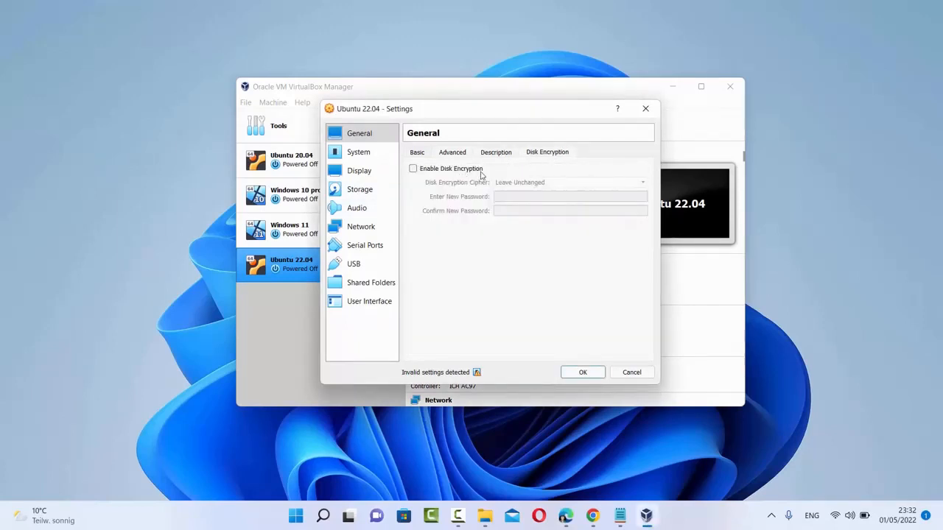
{"action": "left_click", "coordinate": [359, 156]}
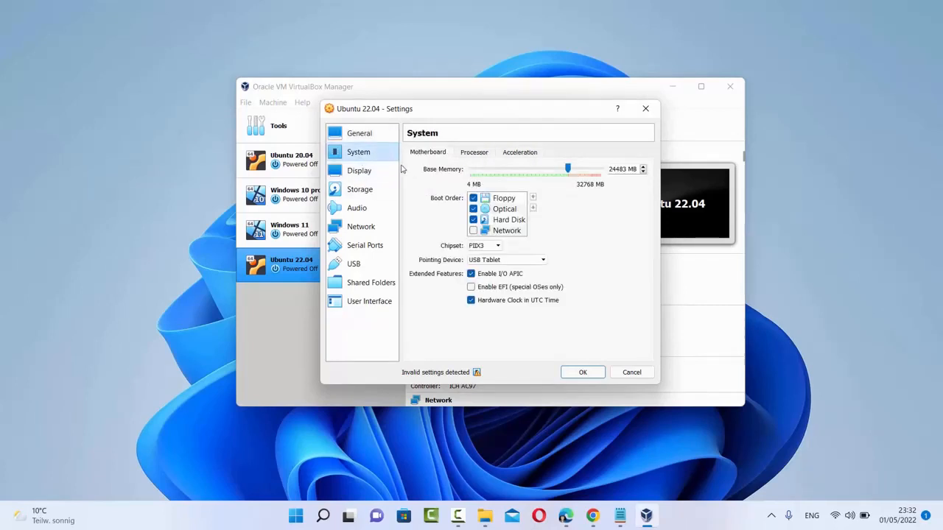
Step: Give the Ubuntu 22.04 VM 4 processors, then go to its Storage settings
{"action": "left_click", "coordinate": [475, 157]}
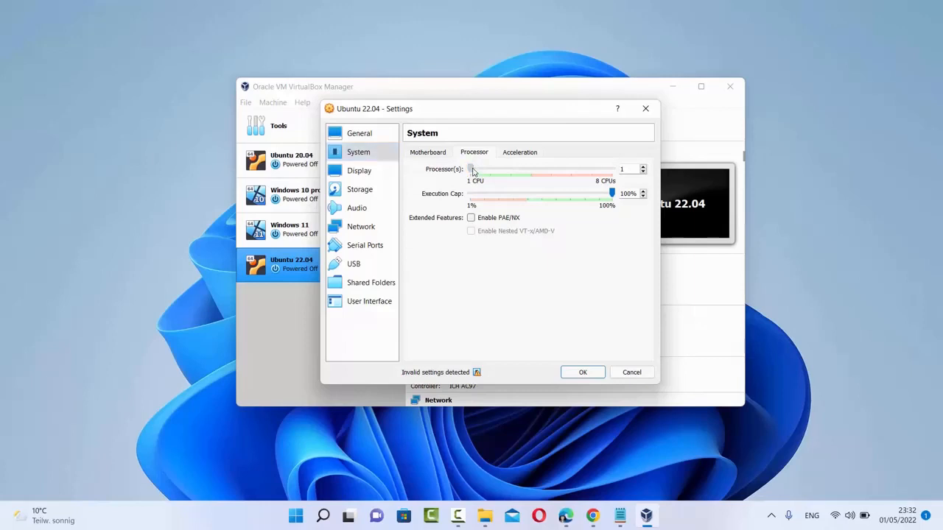
{"action": "left_click_drag", "start_coordinate": [473, 170], "coordinate": [614, 172]}
{"action": "left_click_drag", "start_coordinate": [613, 172], "coordinate": [536, 175]}
{"action": "left_click", "coordinate": [372, 179]}
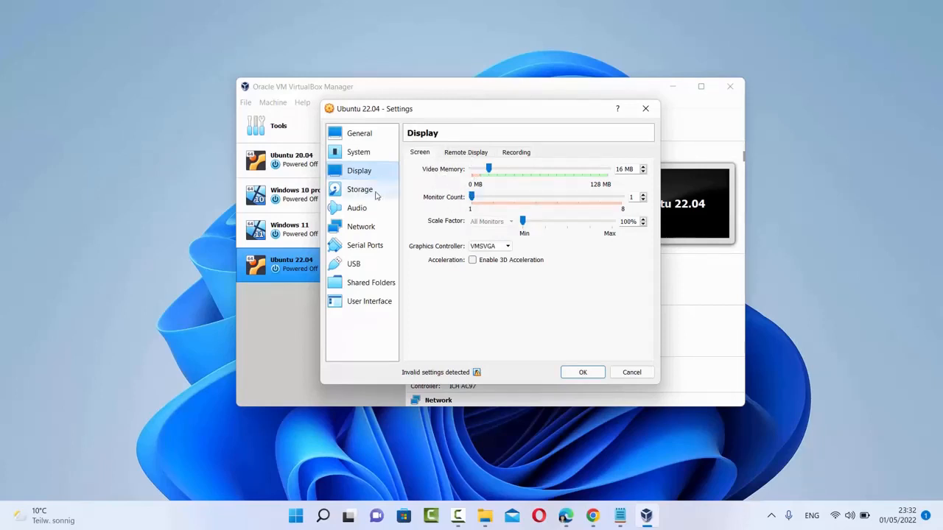
{"action": "left_click", "coordinate": [372, 194]}
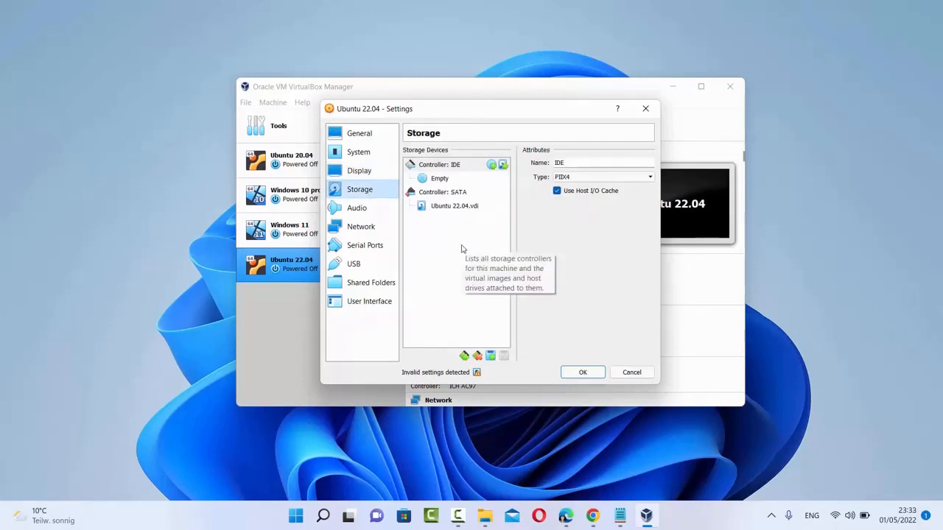
Step: Attach ubuntu-22.04-desktop-amd64.iso from the Ubuntu folder on D: to the empty optical drive
{"action": "left_click", "coordinate": [445, 182]}
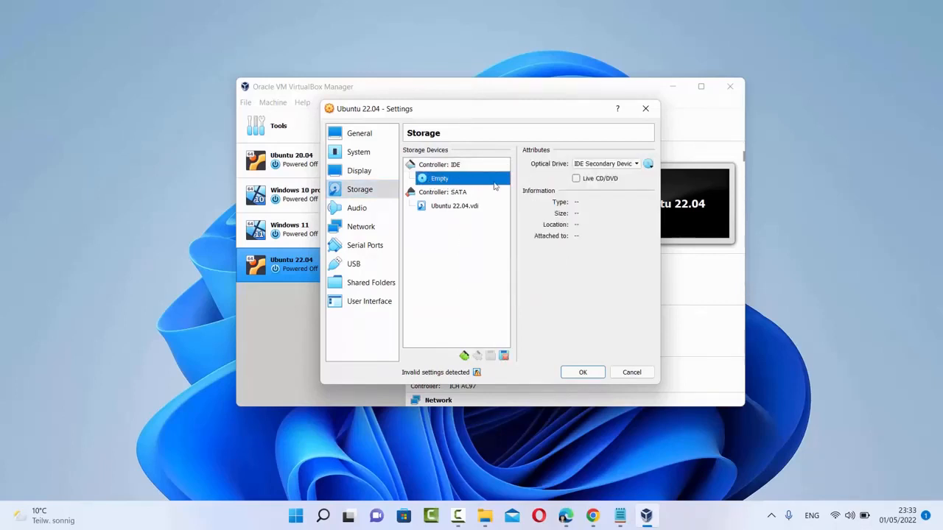
{"action": "left_click", "coordinate": [649, 165]}
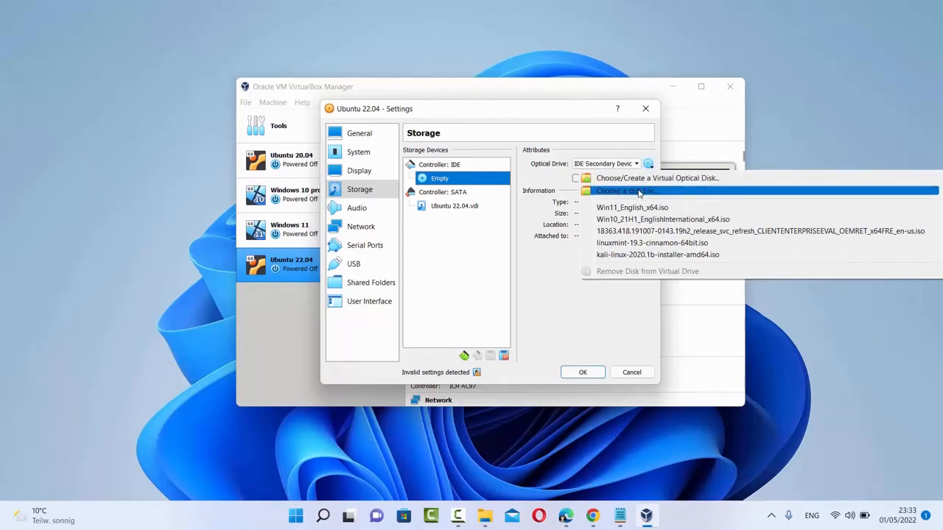
{"action": "left_click", "coordinate": [638, 192]}
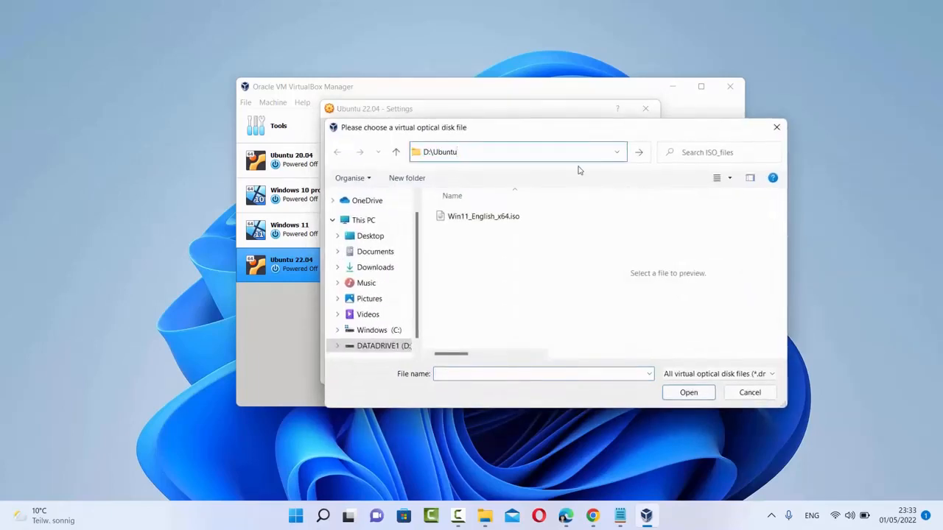
{"action": "key", "text": "Return"}
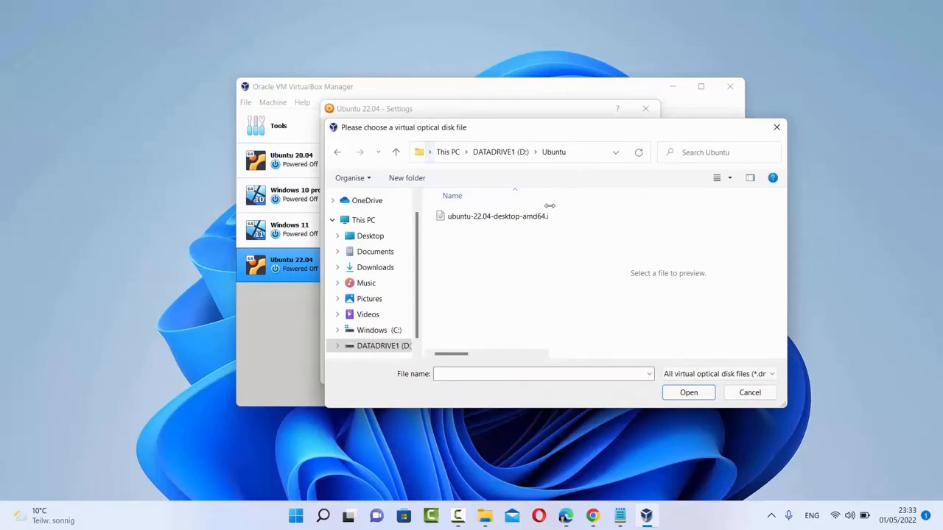
{"action": "left_click_drag", "start_coordinate": [549, 207], "coordinate": [661, 214]}
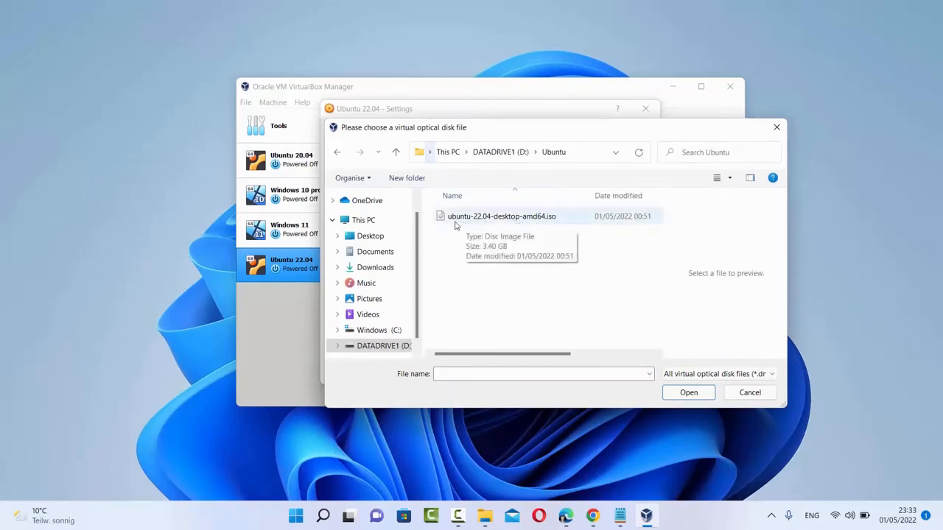
{"action": "left_click", "coordinate": [483, 225]}
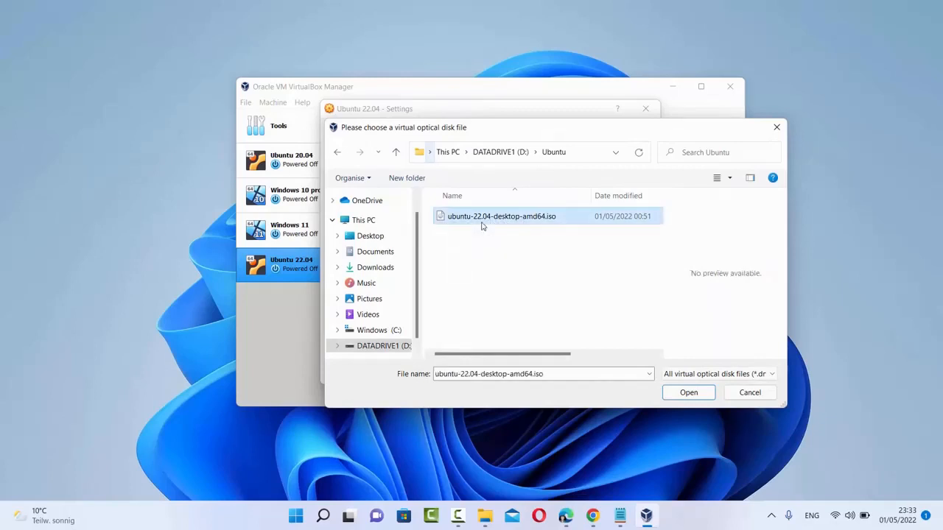
{"action": "left_click", "coordinate": [700, 392]}
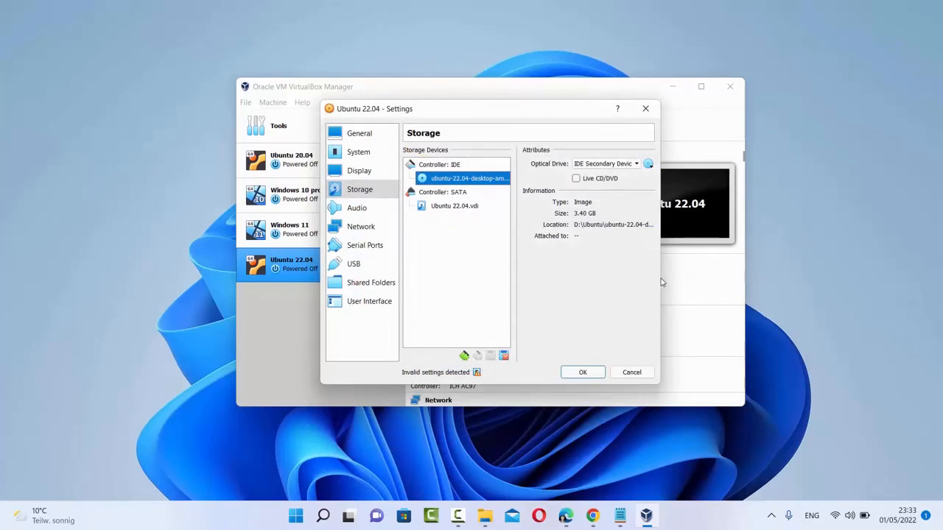
{"action": "left_click_drag", "start_coordinate": [661, 282], "coordinate": [780, 278]}
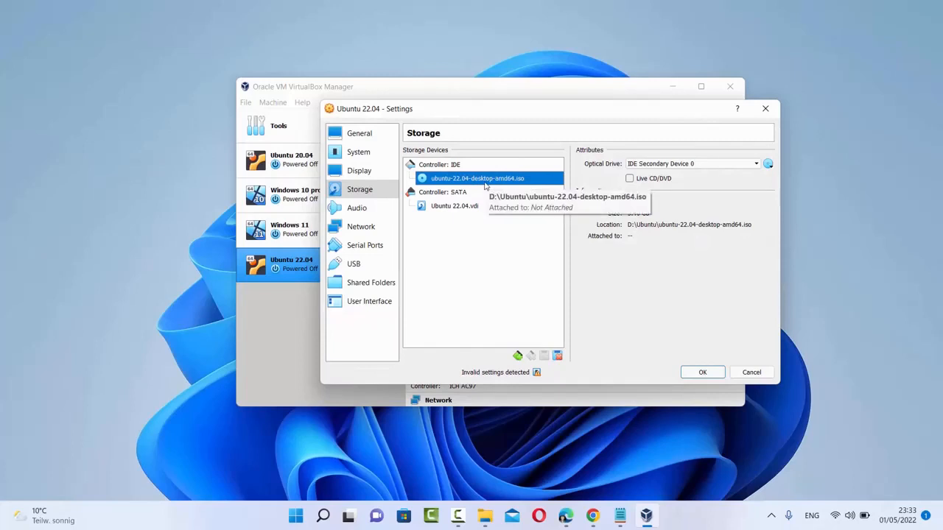
Step: Review the Audio, Network, Serial Ports and USB settings, then save the machine settings with OK
{"action": "left_click", "coordinate": [357, 207]}
{"action": "left_click", "coordinate": [373, 228]}
{"action": "left_click", "coordinate": [370, 246]}
{"action": "left_click", "coordinate": [364, 267]}
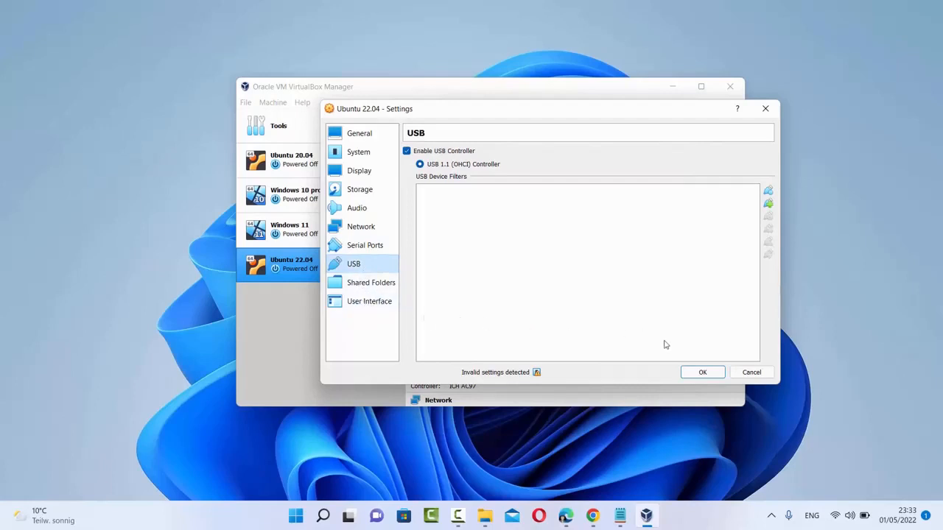
{"action": "left_click", "coordinate": [709, 373]}
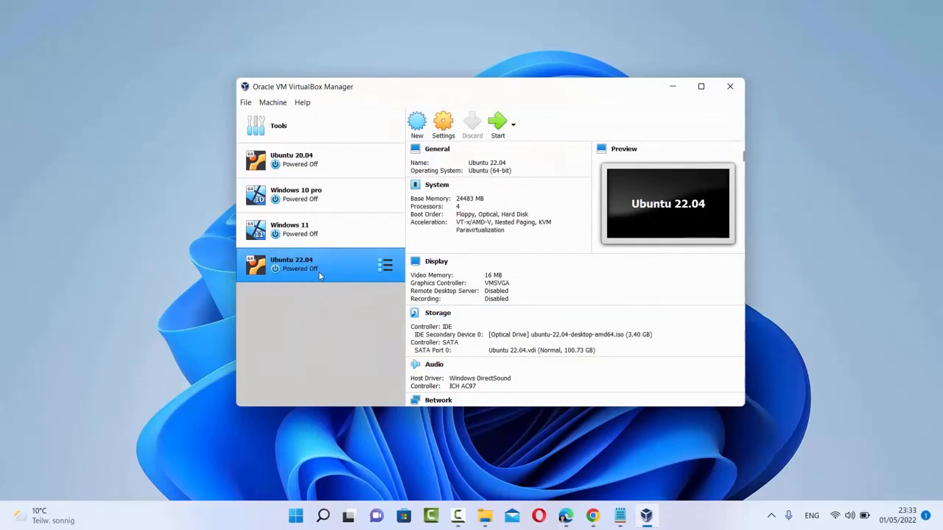
Step: Start the Ubuntu 22.04 VM and boot the 'Try or Install Ubuntu' GRUB entry
{"action": "left_click", "coordinate": [498, 124]}
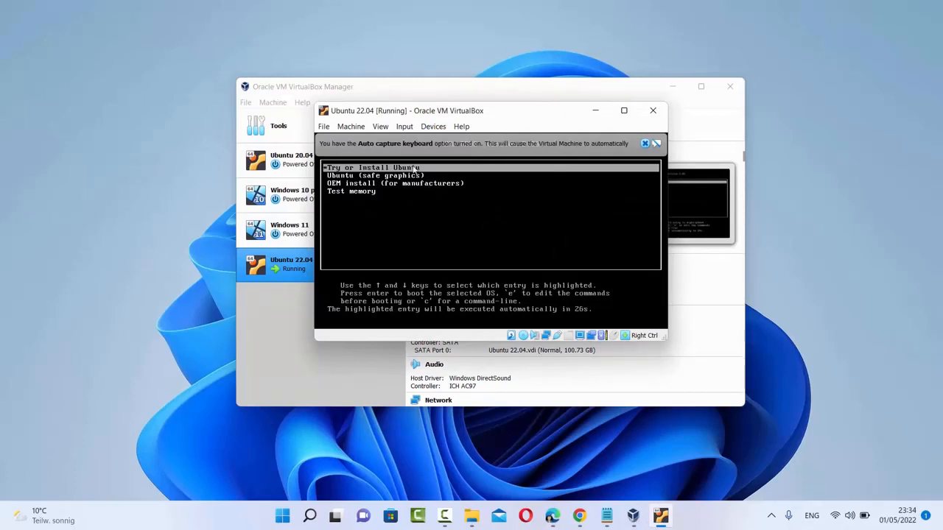
{"action": "left_click", "coordinate": [644, 142]}
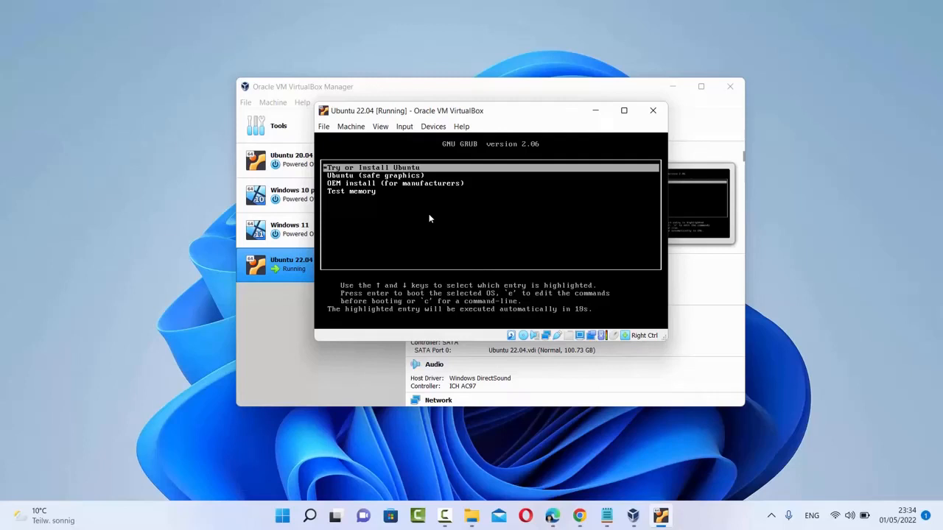
{"action": "key", "text": "Down"}
{"action": "key", "text": "Down"}
{"action": "key", "text": "Down"}
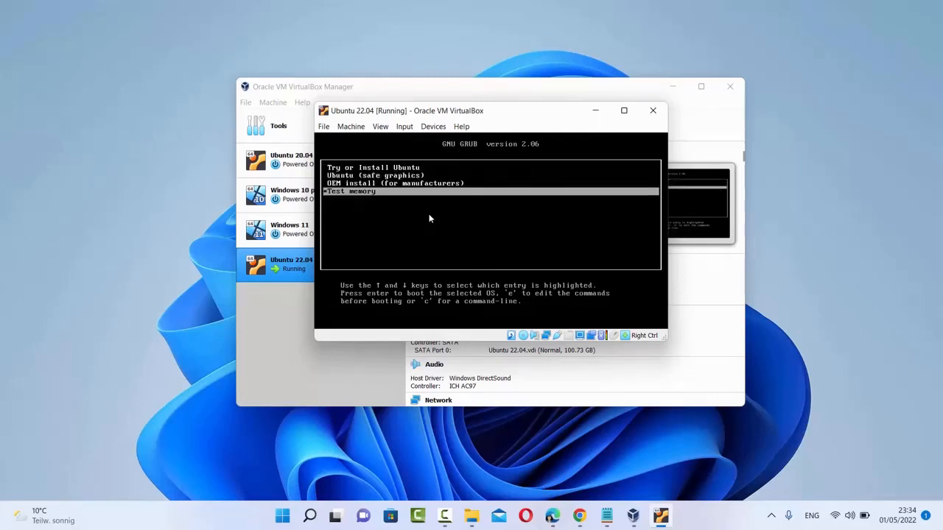
{"action": "key", "text": "Up"}
{"action": "key", "text": "Up"}
{"action": "key", "text": "Up"}
{"action": "key", "text": "Down"}
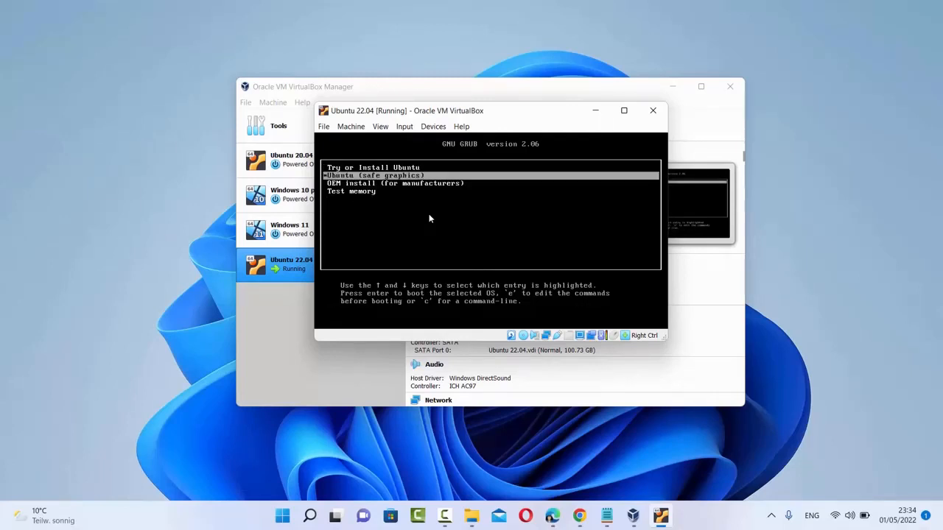
{"action": "key", "text": "Down"}
{"action": "key", "text": "Down"}
{"action": "key", "text": "Up"}
{"action": "key", "text": "Up"}
{"action": "key", "text": "Up"}
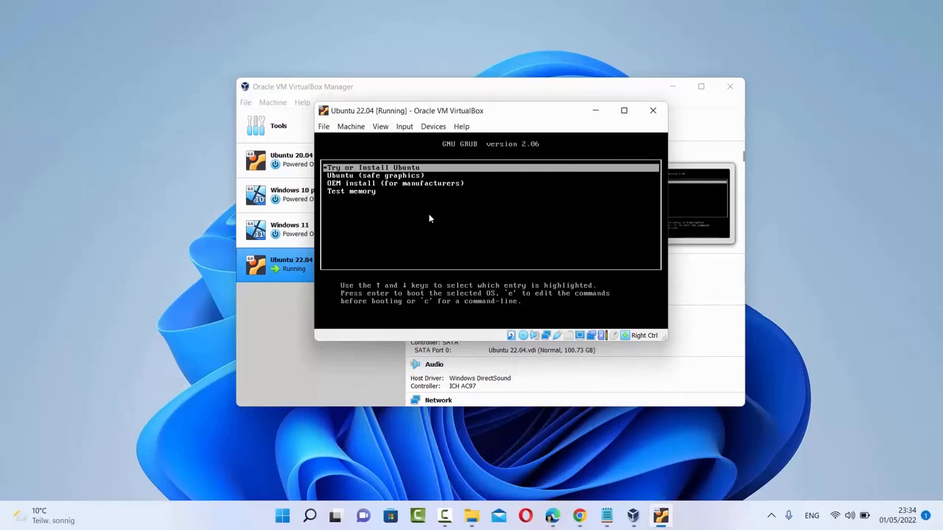
{"action": "key", "text": "Return"}
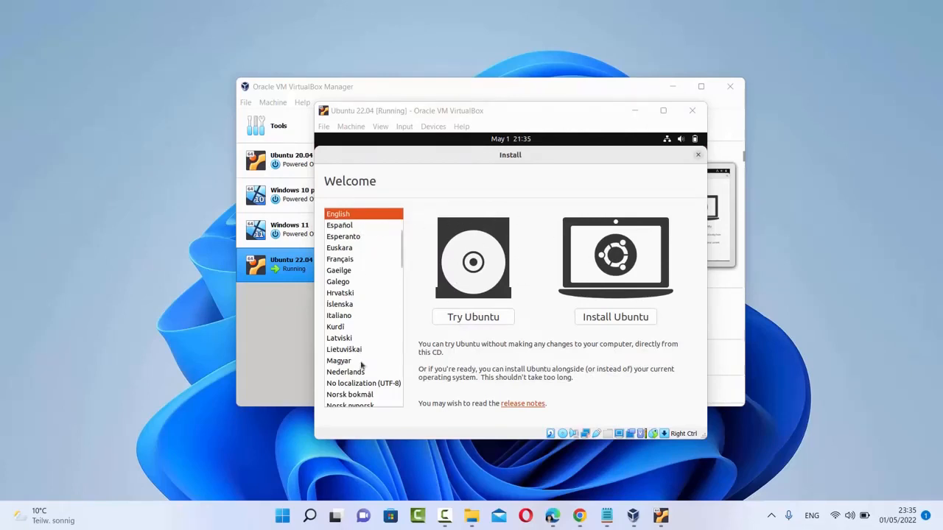
Step: Choose Install Ubuntu on the Welcome page, keeping English as the language
{"action": "left_click", "coordinate": [343, 215]}
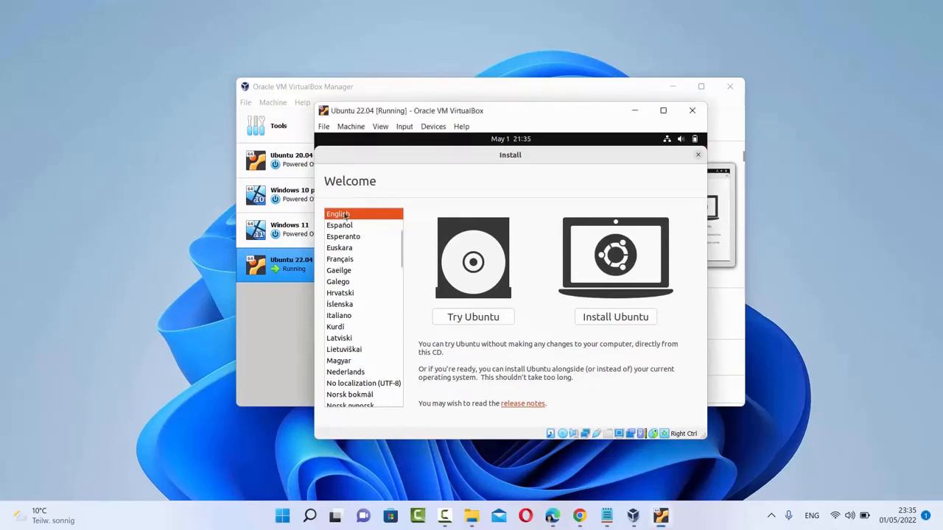
{"action": "left_click", "coordinate": [613, 318]}
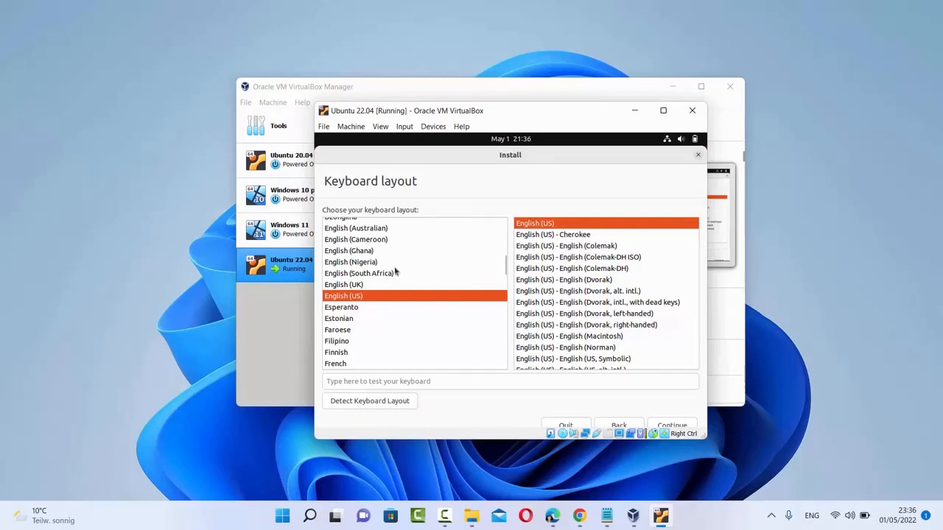
Step: Select the German keyboard layout and continue to the updates step
{"action": "scroll", "coordinate": [395, 273], "scroll_direction": "down", "scroll_amount": 1}
{"action": "scroll", "coordinate": [394, 272], "scroll_direction": "down", "scroll_amount": 2}
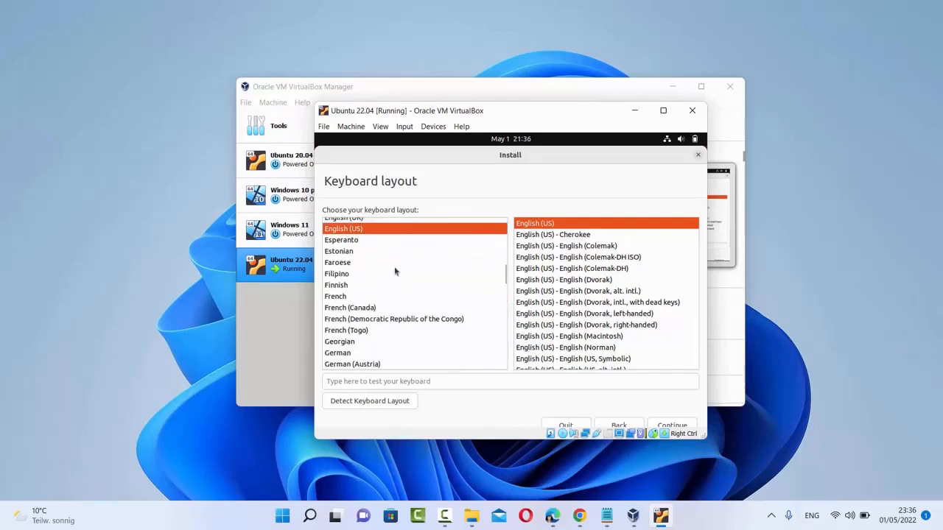
{"action": "left_click", "coordinate": [354, 351]}
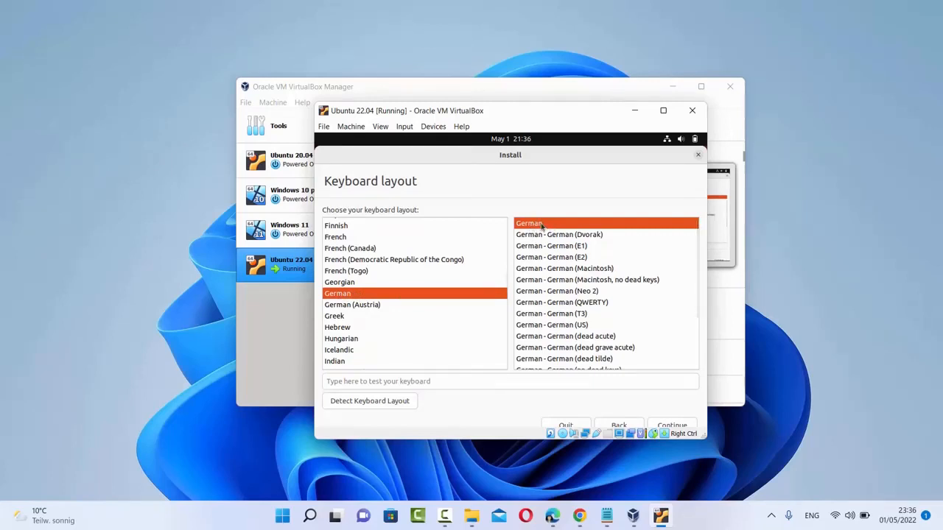
{"action": "left_click", "coordinate": [669, 426]}
{"action": "left_click_drag", "start_coordinate": [522, 111], "coordinate": [493, 95]}
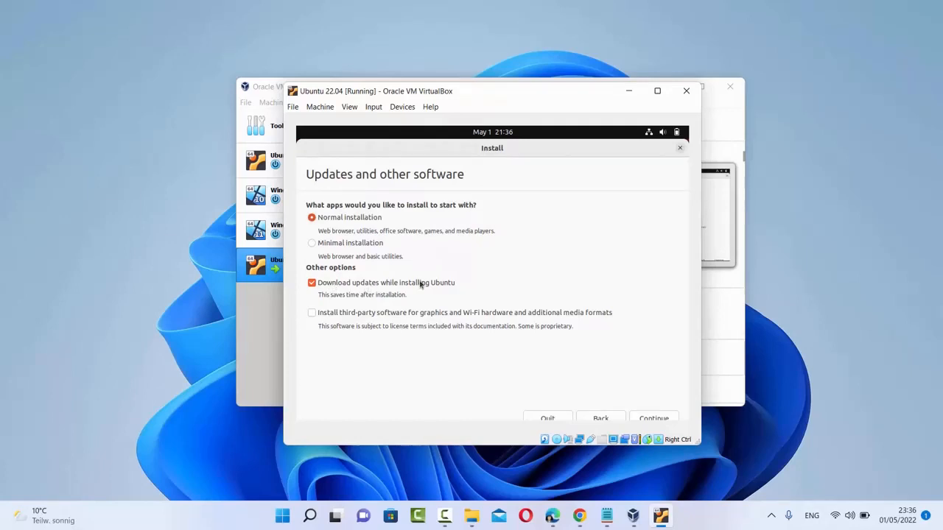
Step: Enable third-party software for graphics, Wi-Fi and media formats, then continue to Installation type
{"action": "left_click", "coordinate": [311, 314]}
{"action": "left_click", "coordinate": [653, 419]}
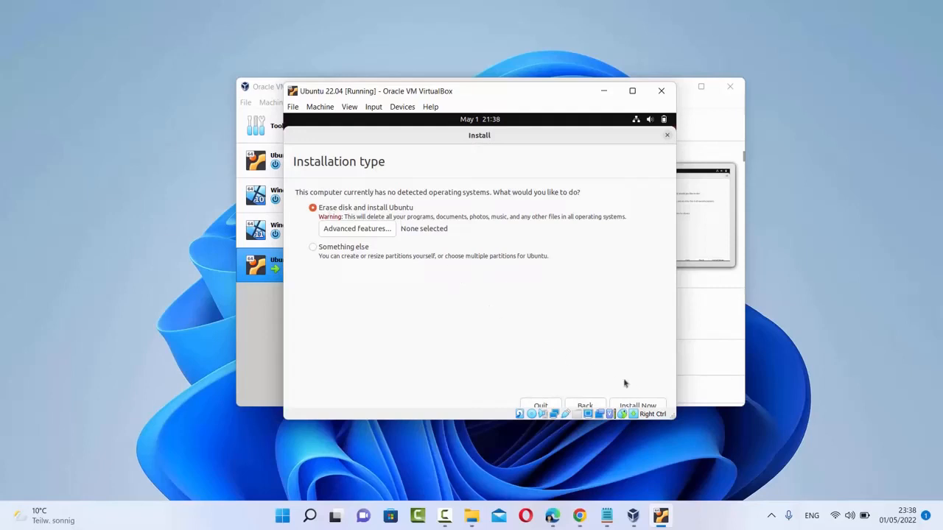
Step: Install Ubuntu with Erase disk and install Ubuntu, accepting Berlin as the location
{"action": "left_click", "coordinate": [635, 406]}
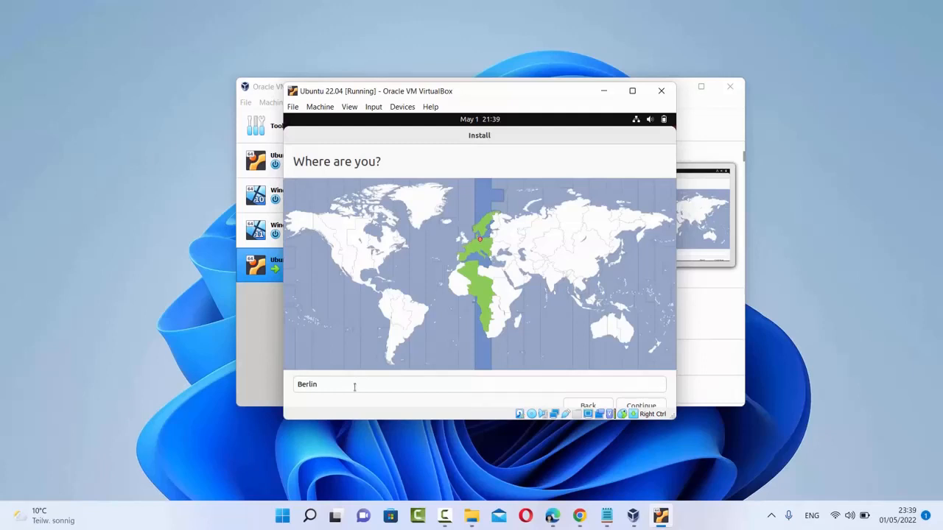
{"action": "left_click", "coordinate": [649, 405]}
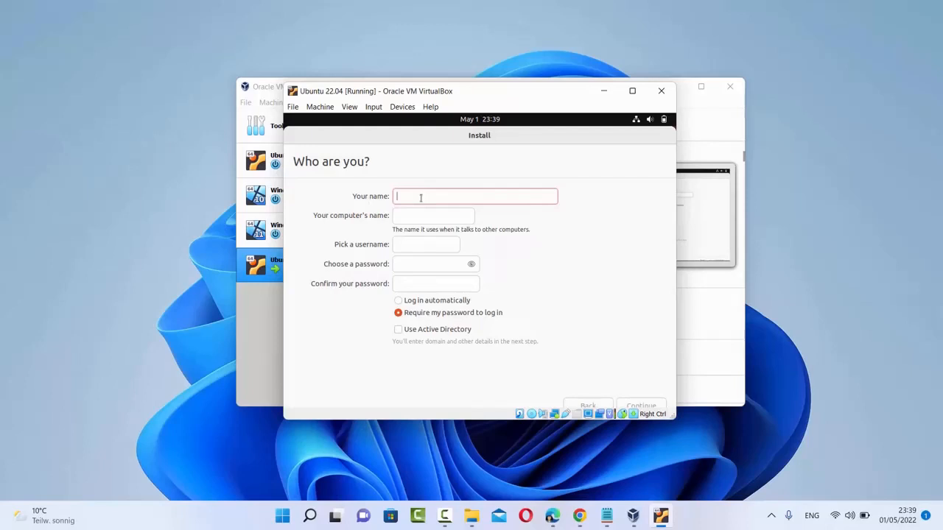
Step: Enter the user's name and delete the -VirtualBox suffix from the computer name
{"action": "type", "text": "codebind"}
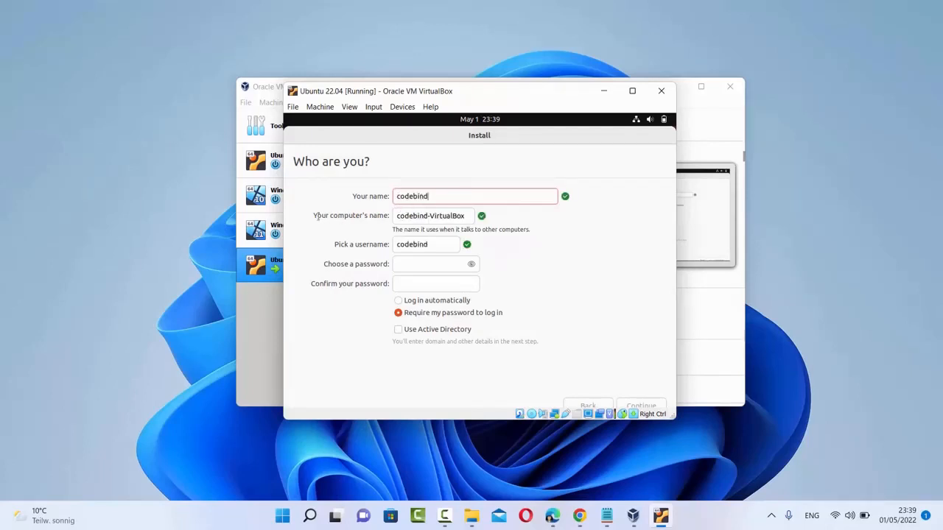
{"action": "double_click", "coordinate": [410, 216]}
{"action": "double_click", "coordinate": [440, 216]}
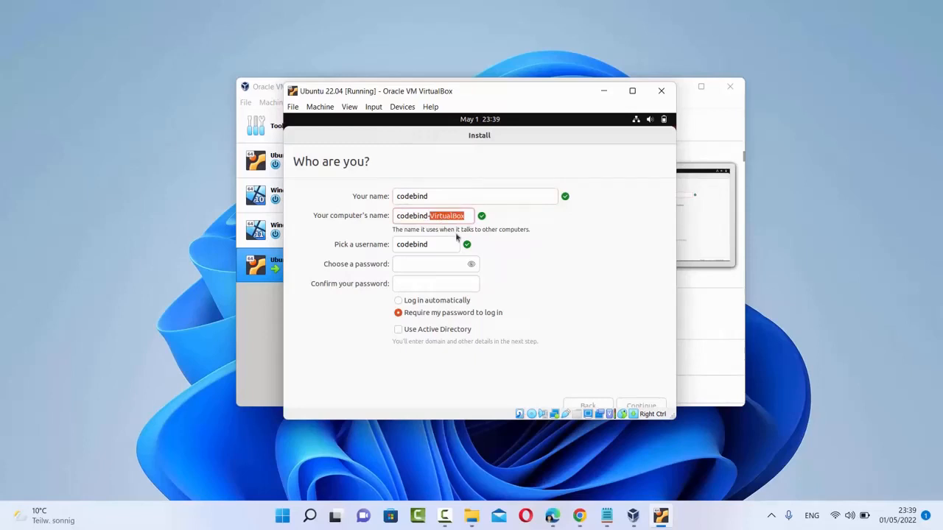
{"action": "key", "text": "BackSpace"}
{"action": "key", "text": "BackSpace"}
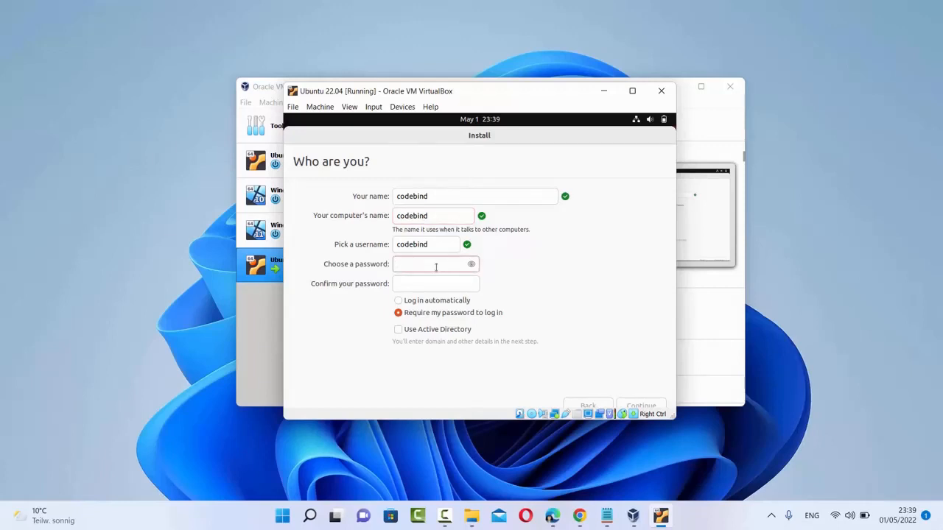
Step: Enter and confirm the account password, then start the installation
{"action": "left_click", "coordinate": [444, 286]}
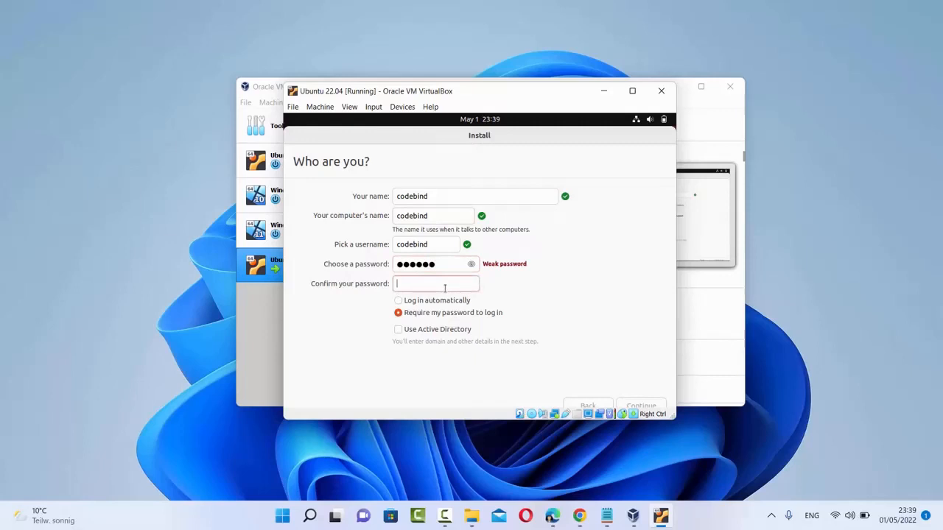
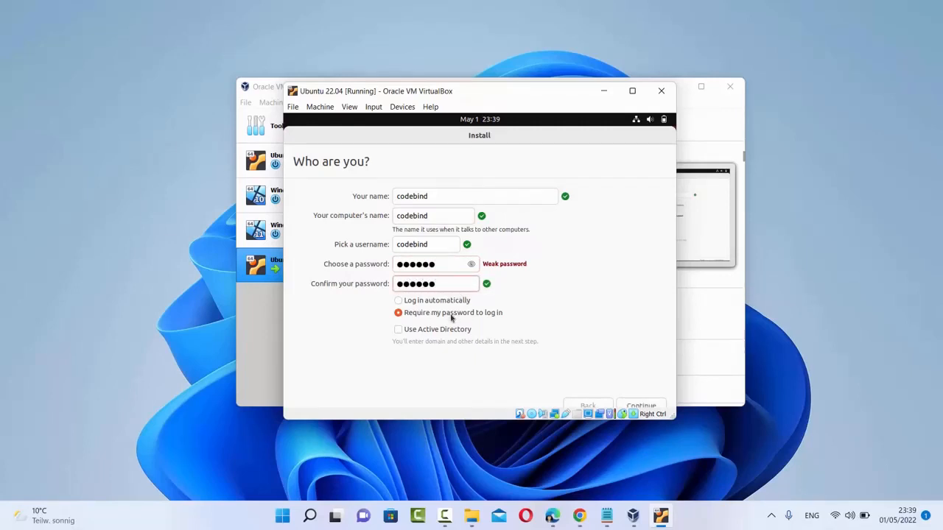
{"action": "left_click", "coordinate": [635, 406]}
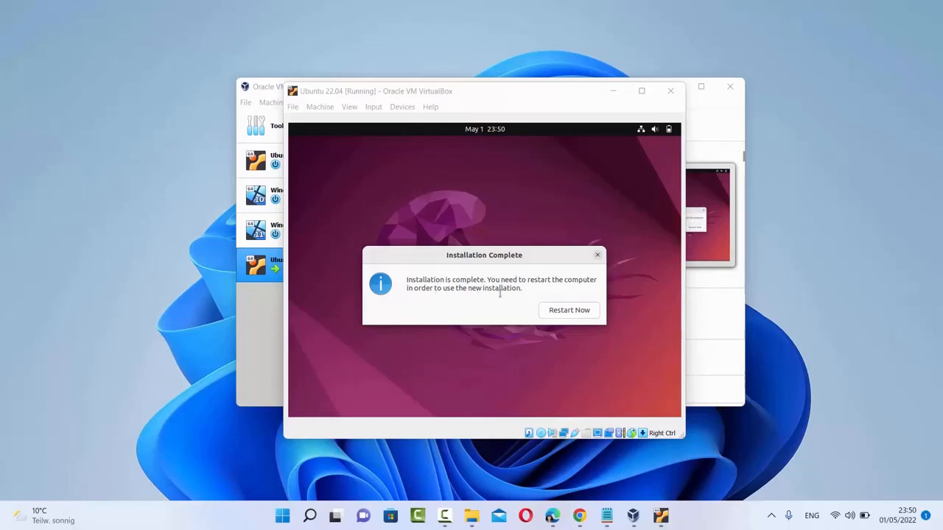
Step: Restart the VM and confirm the installation medium is removed to boot the new system
{"action": "left_click", "coordinate": [568, 314]}
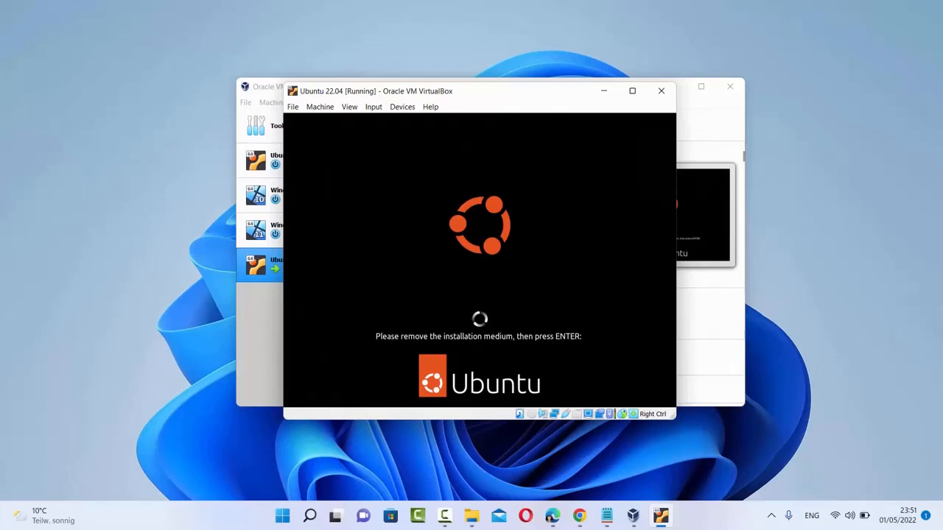
{"action": "key", "text": "Return"}
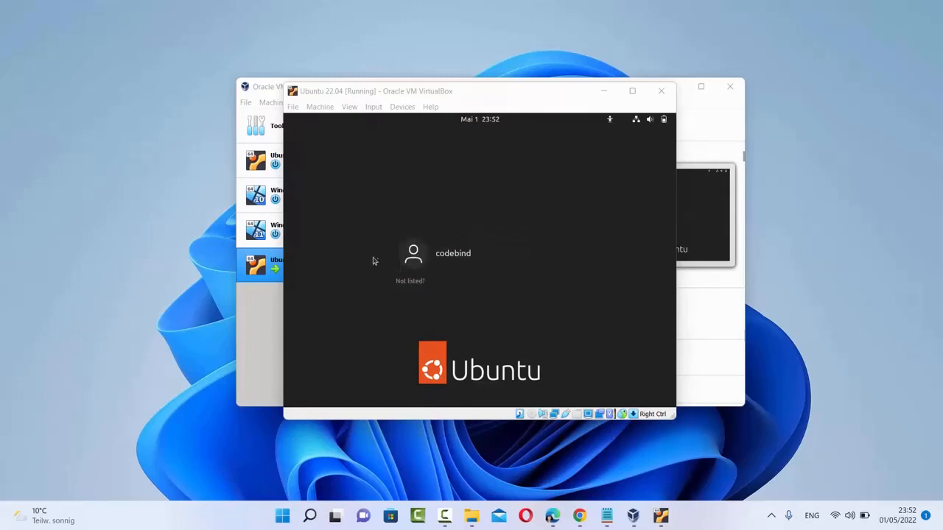
Step: Log in to the new user account with its password
{"action": "left_click", "coordinate": [460, 258]}
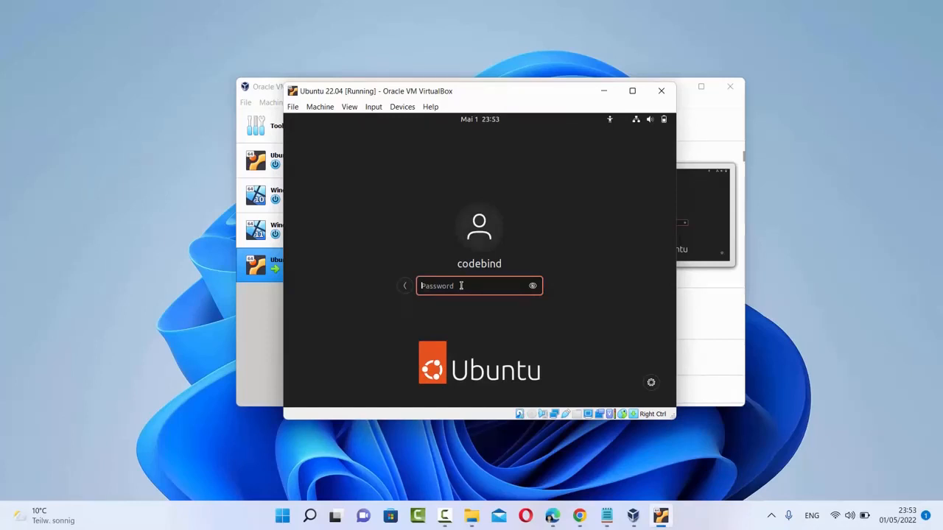
{"action": "type", "text": "••••"}
{"action": "key", "text": "Return"}
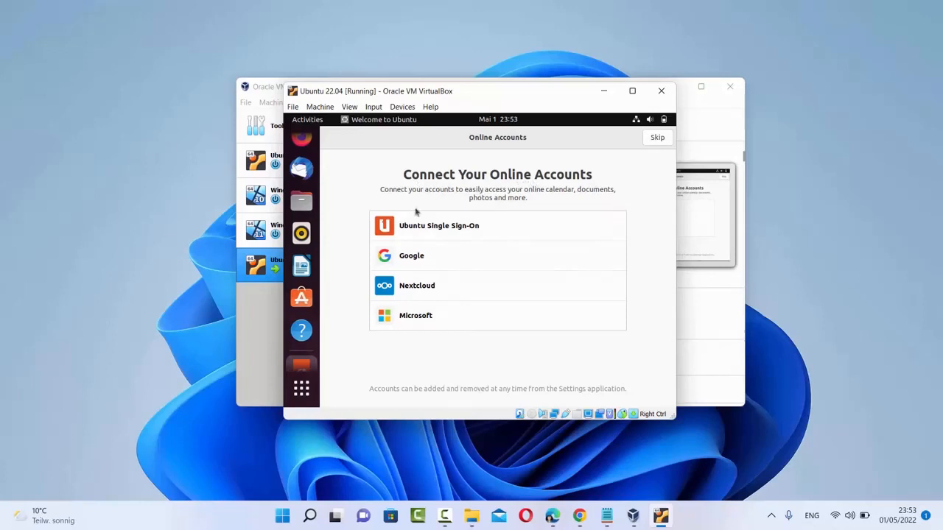
Step: Skip the Welcome to Ubuntu pages (online accounts, system info, privacy), then maximize the VM window
{"action": "left_click", "coordinate": [656, 139]}
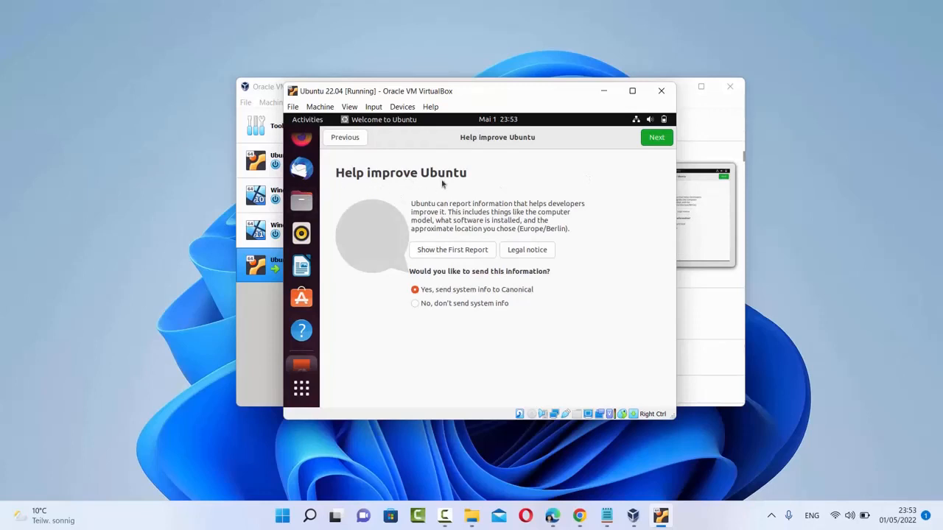
{"action": "left_click", "coordinate": [660, 141]}
{"action": "left_click", "coordinate": [656, 138]}
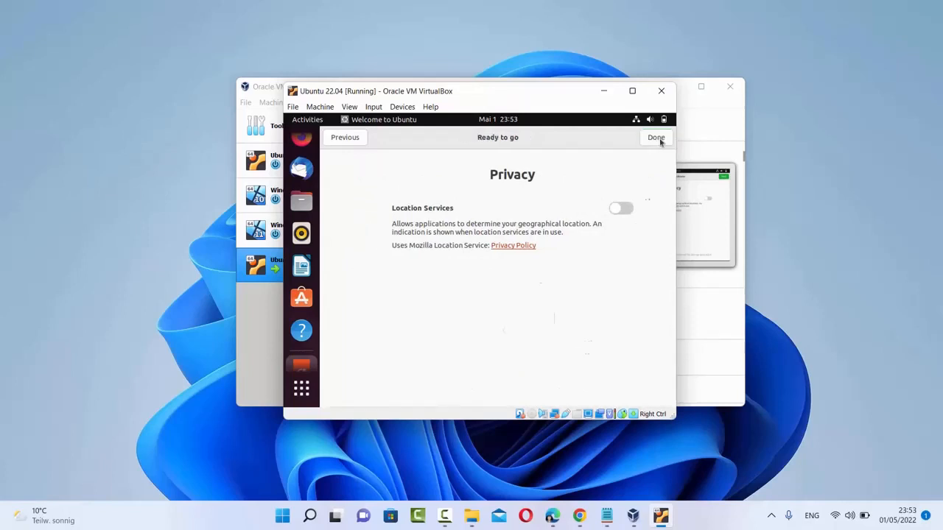
{"action": "left_click", "coordinate": [657, 138]}
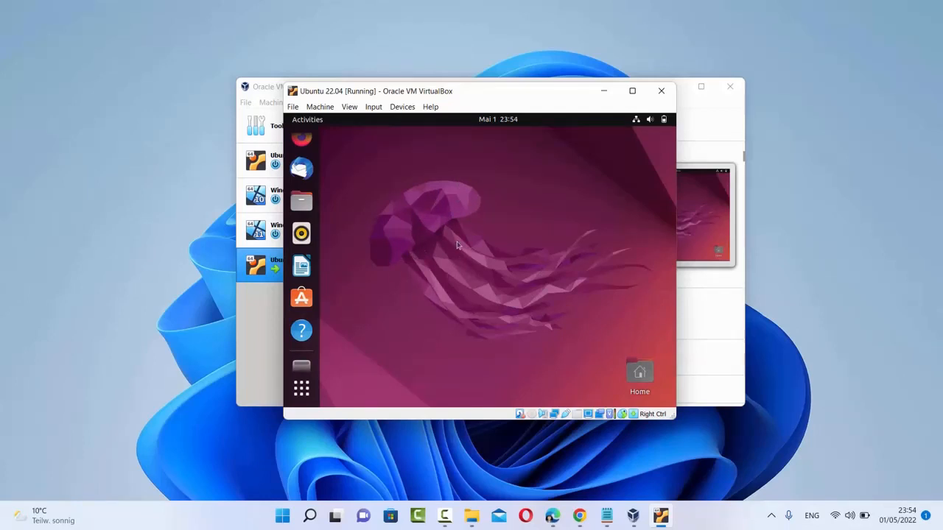
{"action": "mouse_move", "coordinate": [632, 96]}
{"action": "left_click", "coordinate": [632, 91]}
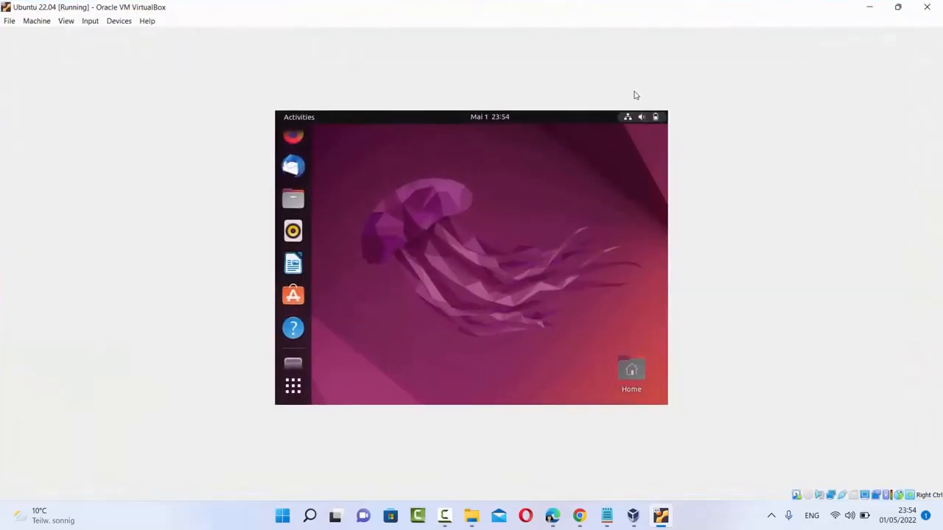